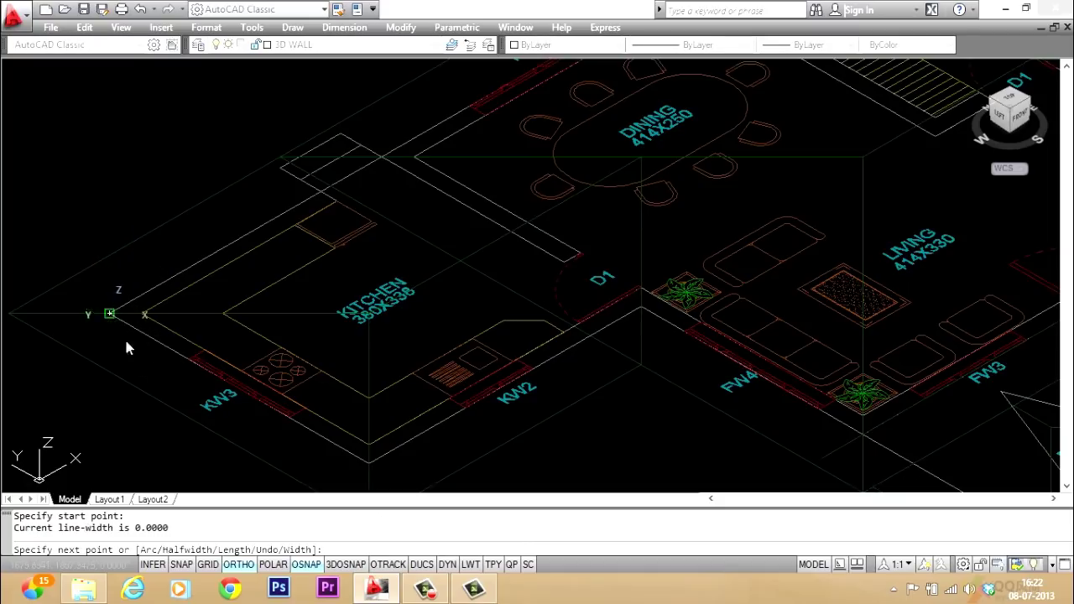
Start the outer wall polyline at the first corner and snap it to the D1 wall corner.
left_click(369, 459)
left_click(641, 324)
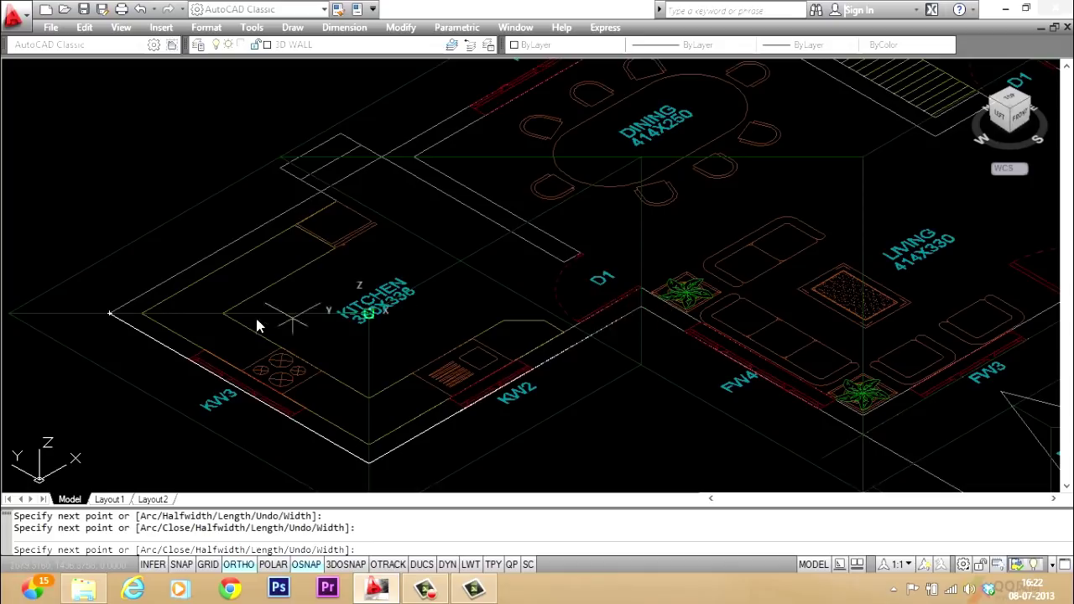
scroll(691, 389, "down", 3)
scroll(646, 384, "up", 5)
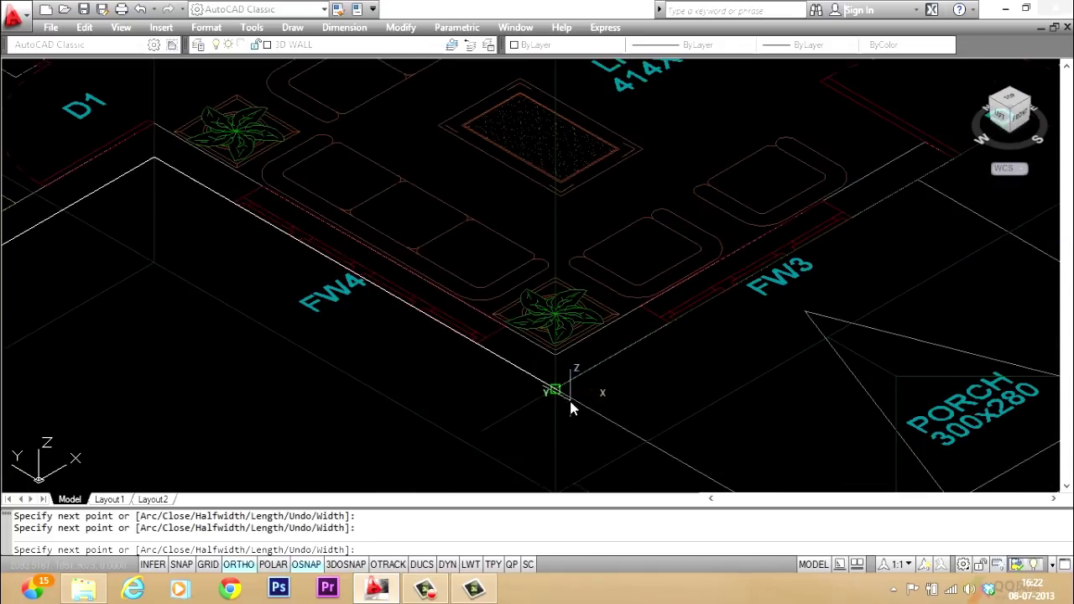
scroll(570, 408, "down", 3)
scroll(562, 348, "up", 5)
Continue the outline with a perpendicular point, then the stair/sit-out and bedroom wall corners.
right_click(571, 249, "shift")
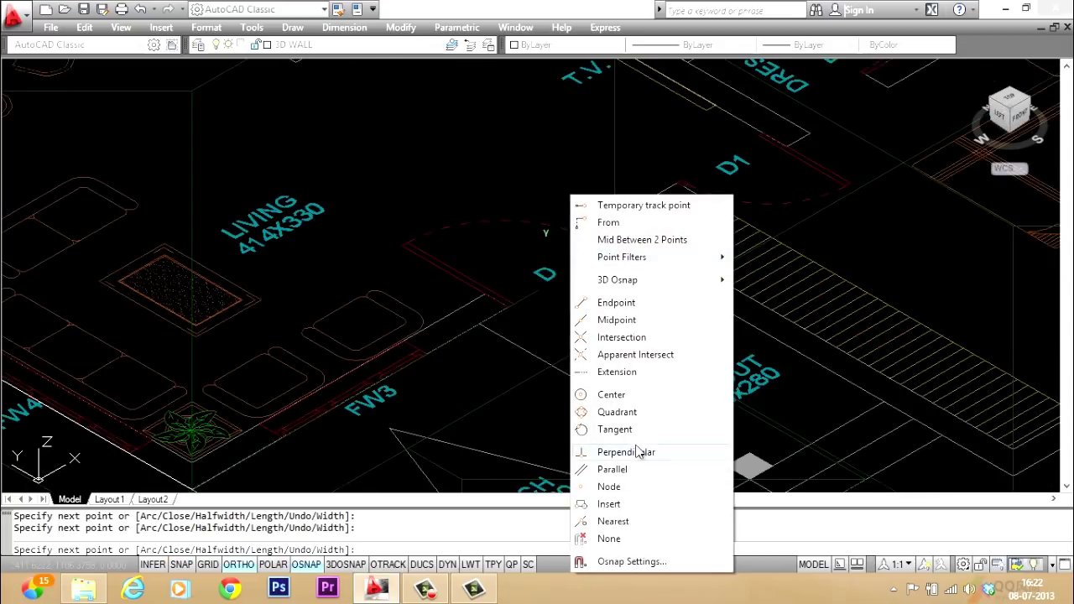
left_click(636, 449)
left_click(626, 256)
scroll(401, 296, "down", 2)
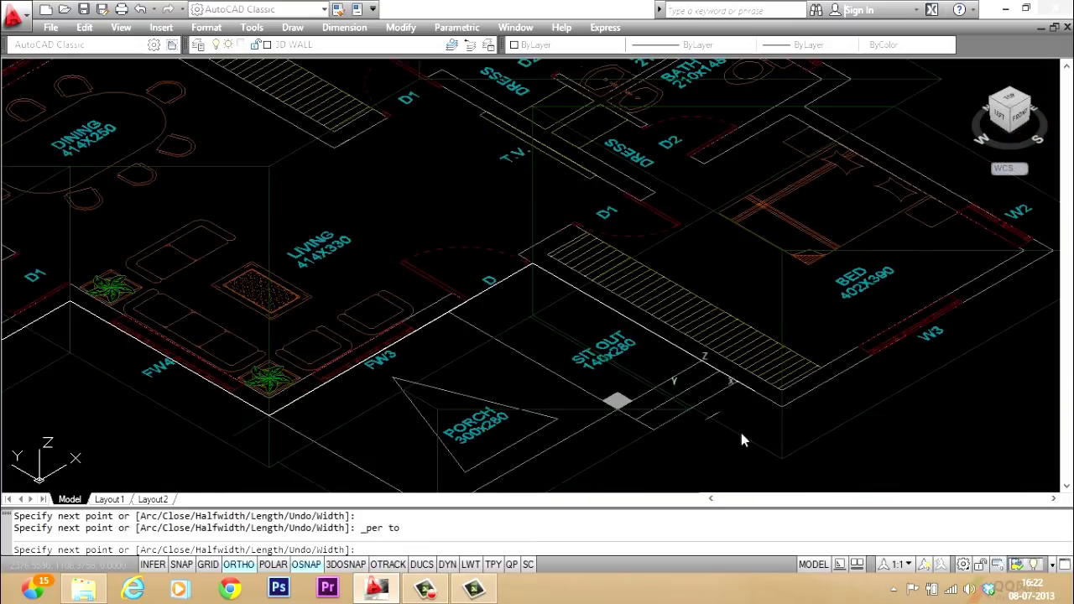
left_click(785, 407)
left_click(1054, 251)
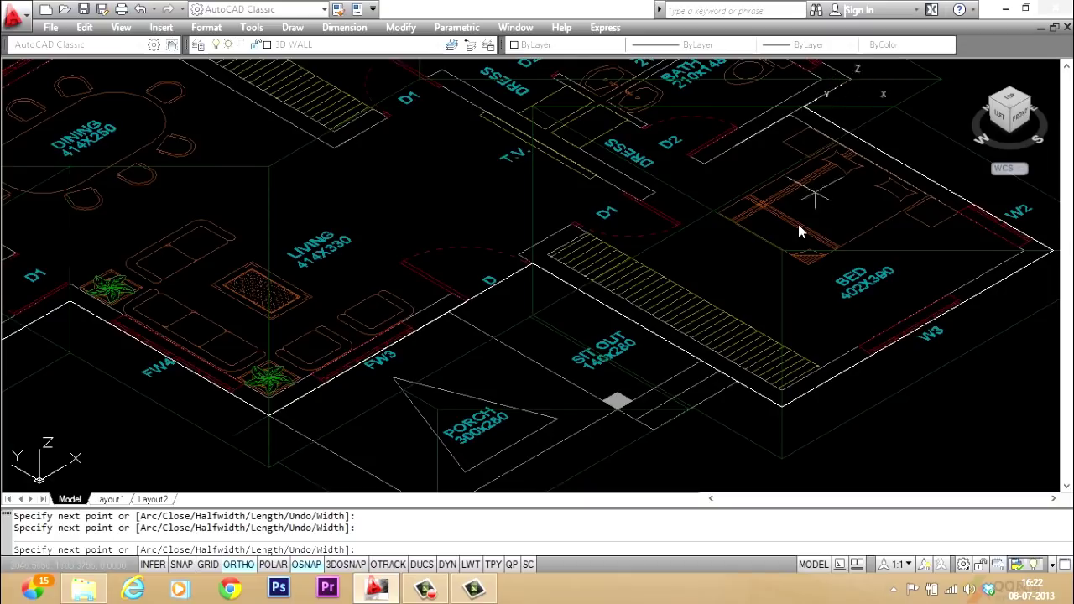
scroll(798, 224, "down", 5)
scroll(634, 151, "up", 5)
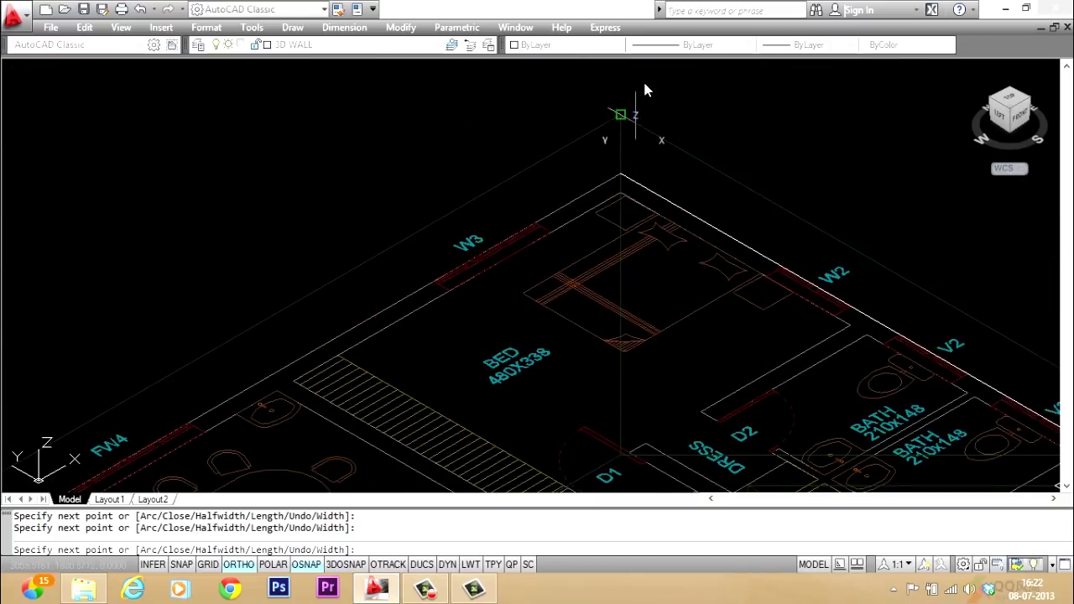
scroll(643, 89, "down", 4)
Offset the wall outline 24 units toward the inside.
scroll(319, 411, "up", 2)
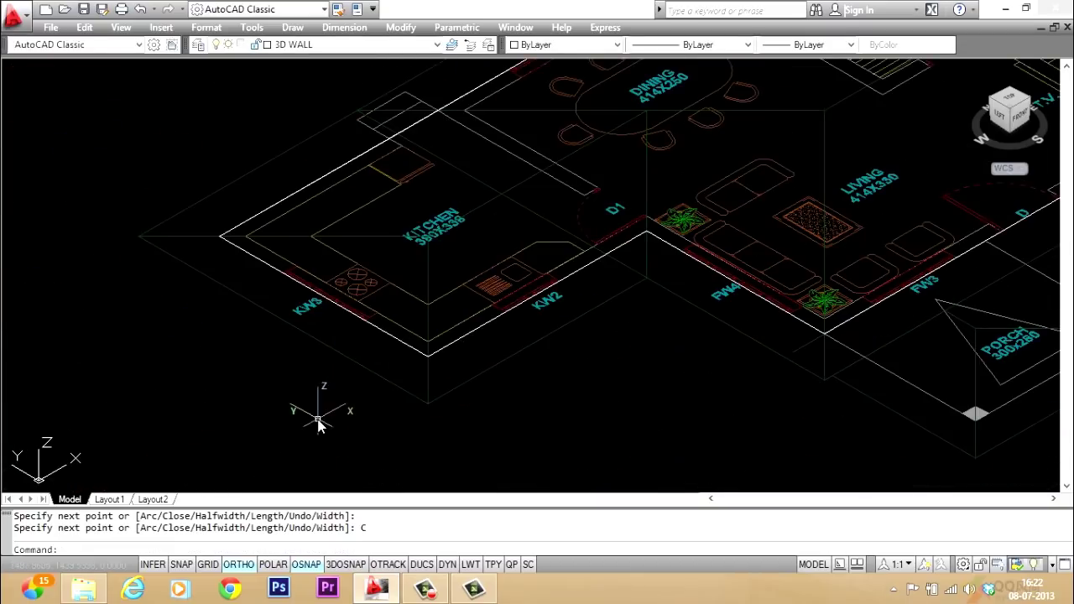
key("Escape")
key("Escape")
type("O")
key("Return")
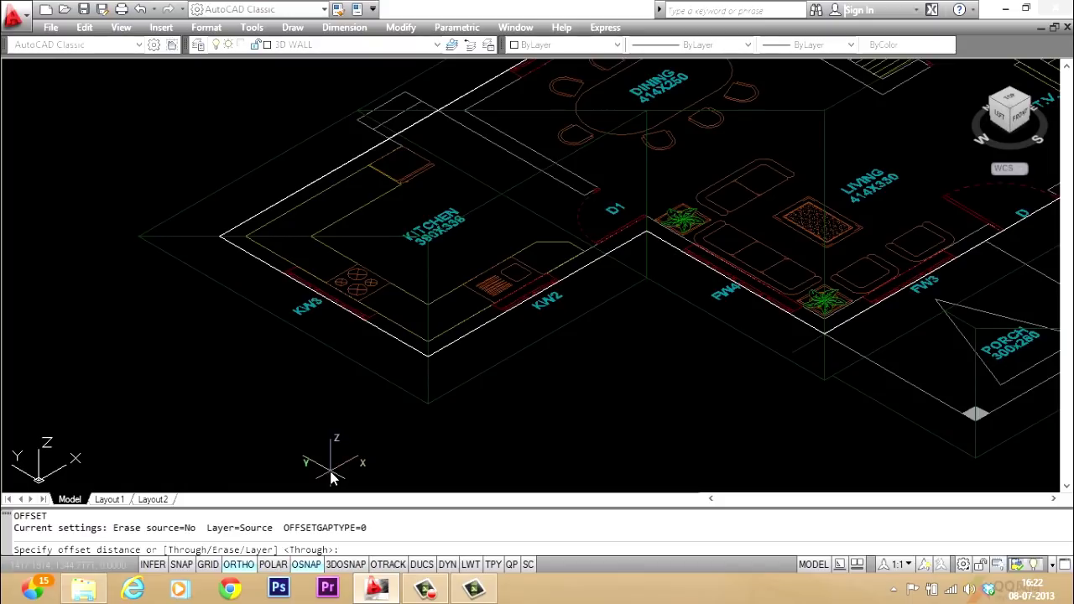
type("24")
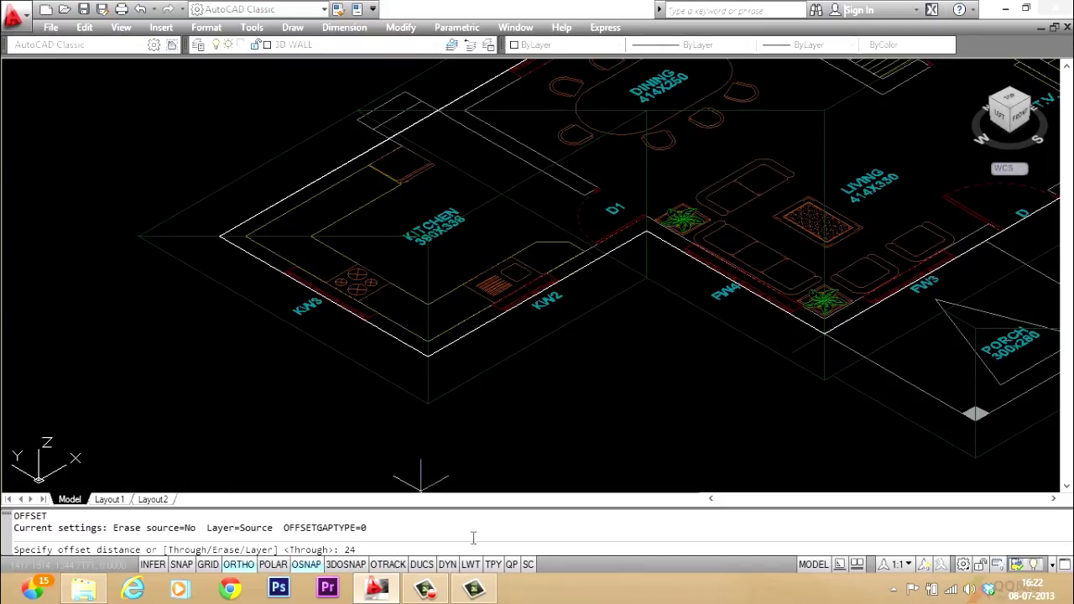
key("Return")
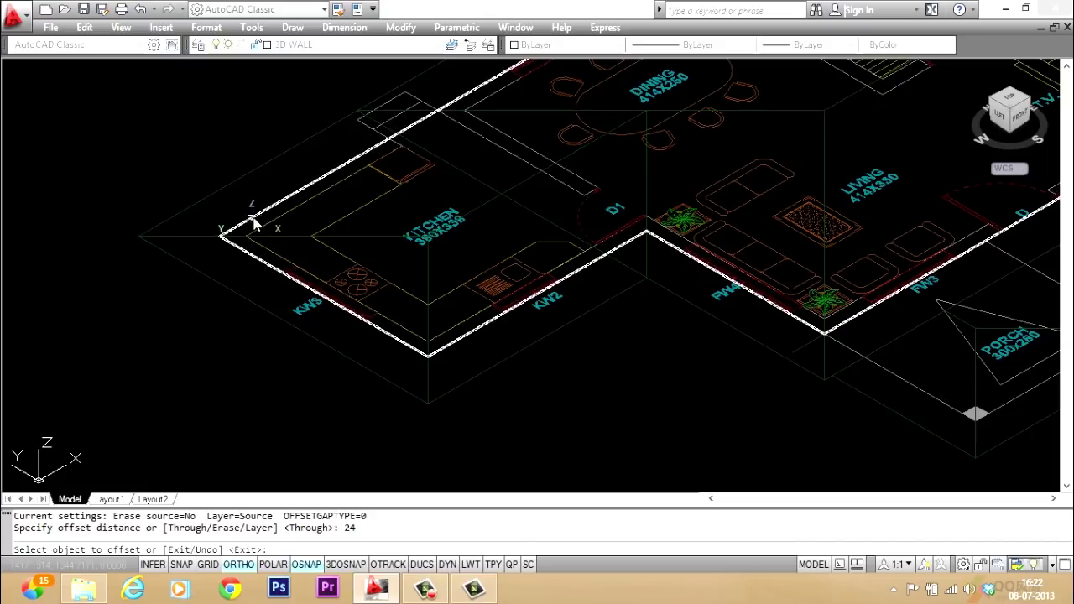
left_click(265, 217)
left_click(459, 196)
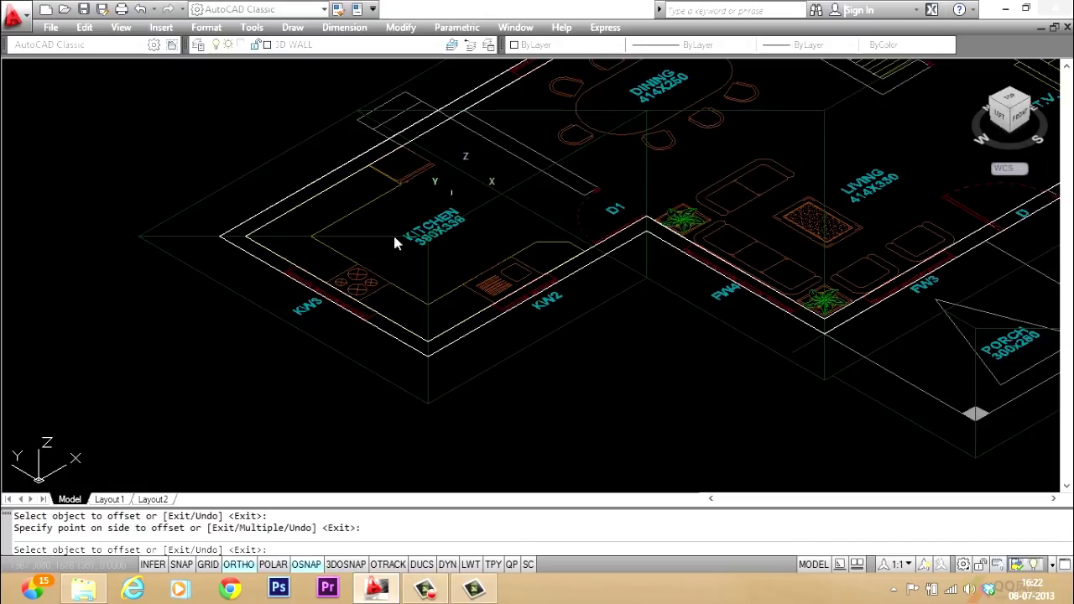
key("Escape")
key("Escape")
scroll(244, 327, "down", 2)
scroll(283, 265, "up", 3)
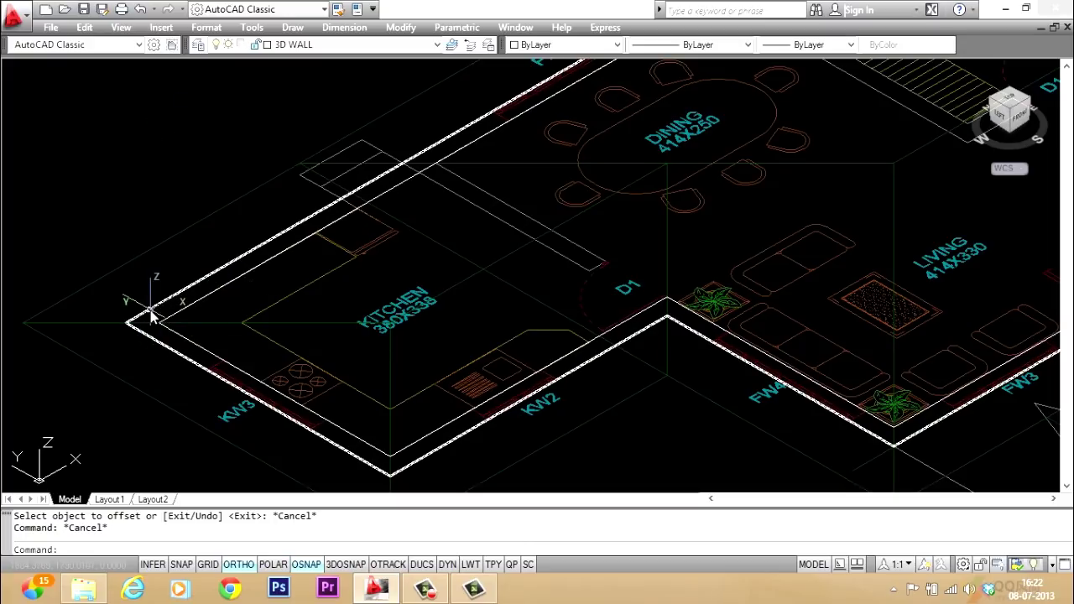
Copy the outer wall outline 210 units up along Z.
key("Escape")
type("CP")
key("Return")
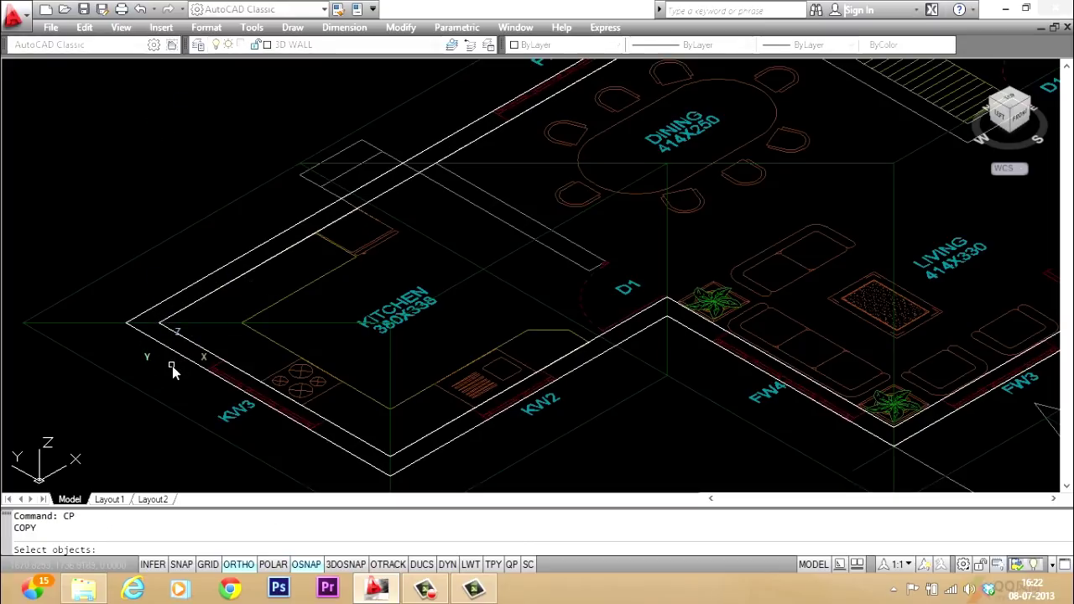
left_click(159, 340)
key("Return")
left_click(144, 328)
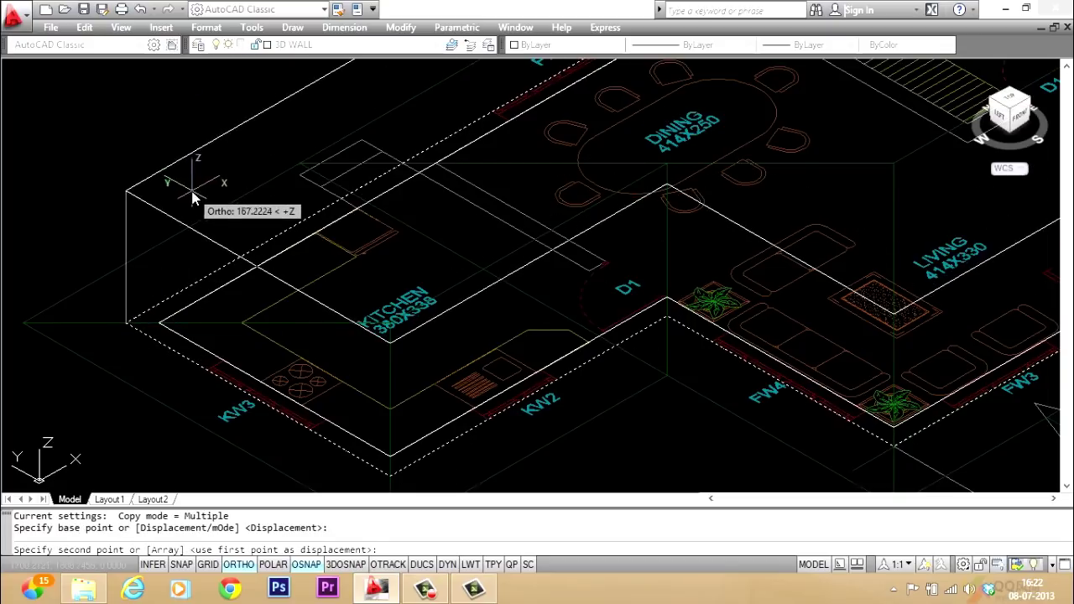
type("21")
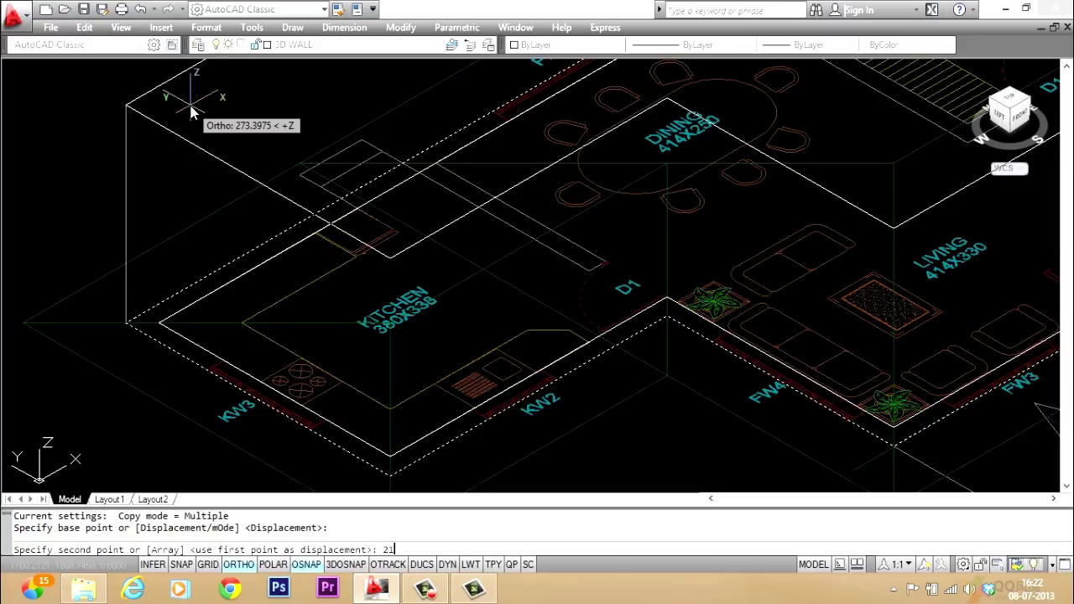
type("0")
key("Return")
key("Escape")
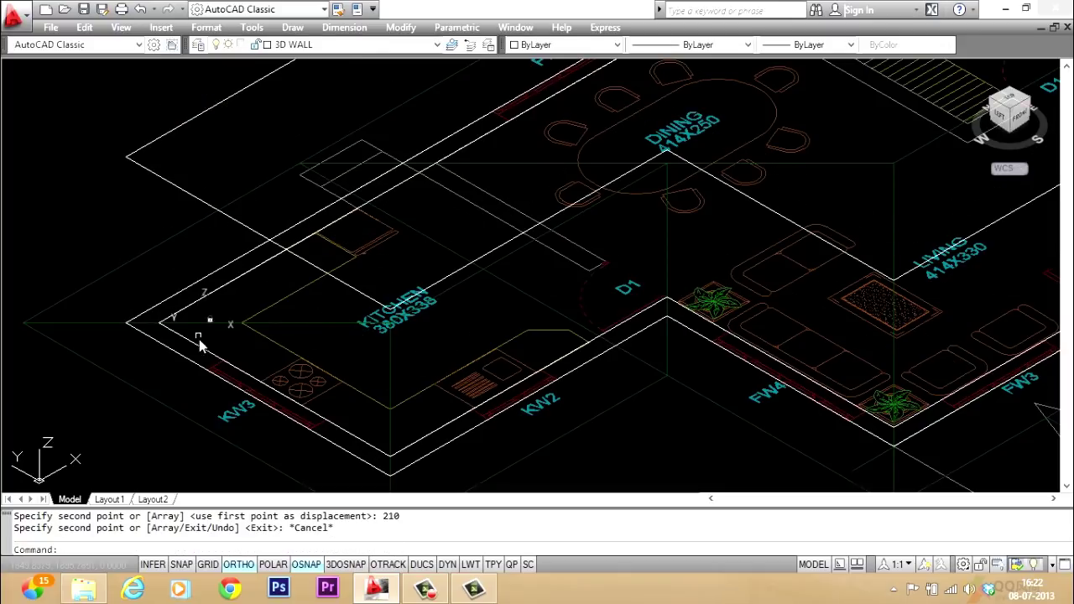
Extrude the outer and inner wall outlines to a height of 300.
type("EXT")
key("Return")
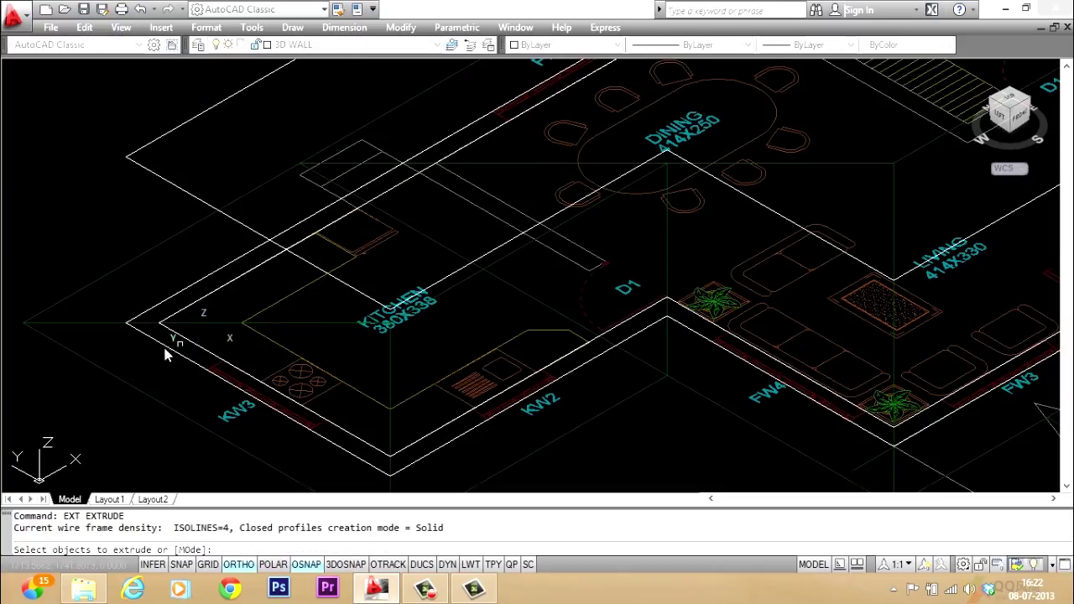
left_click(167, 345)
left_click(198, 346)
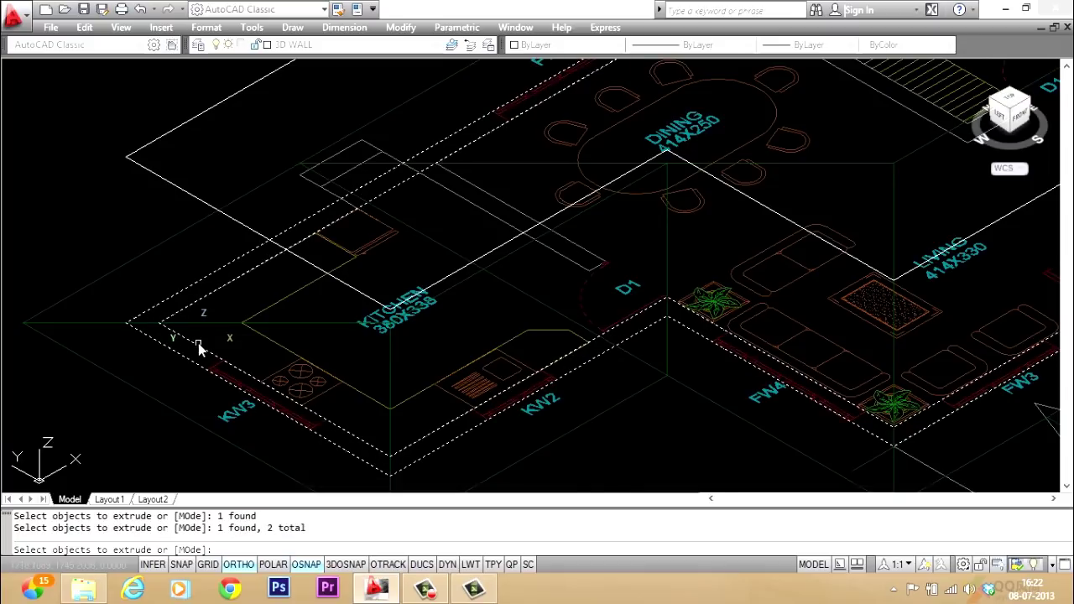
key("Return")
type("3")
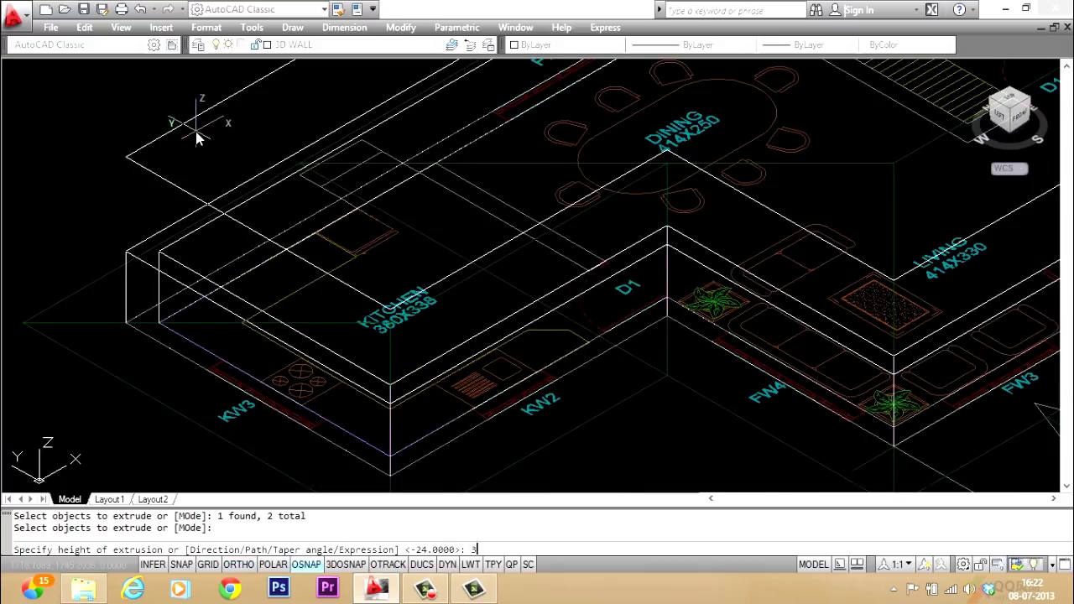
type("00")
key("Return")
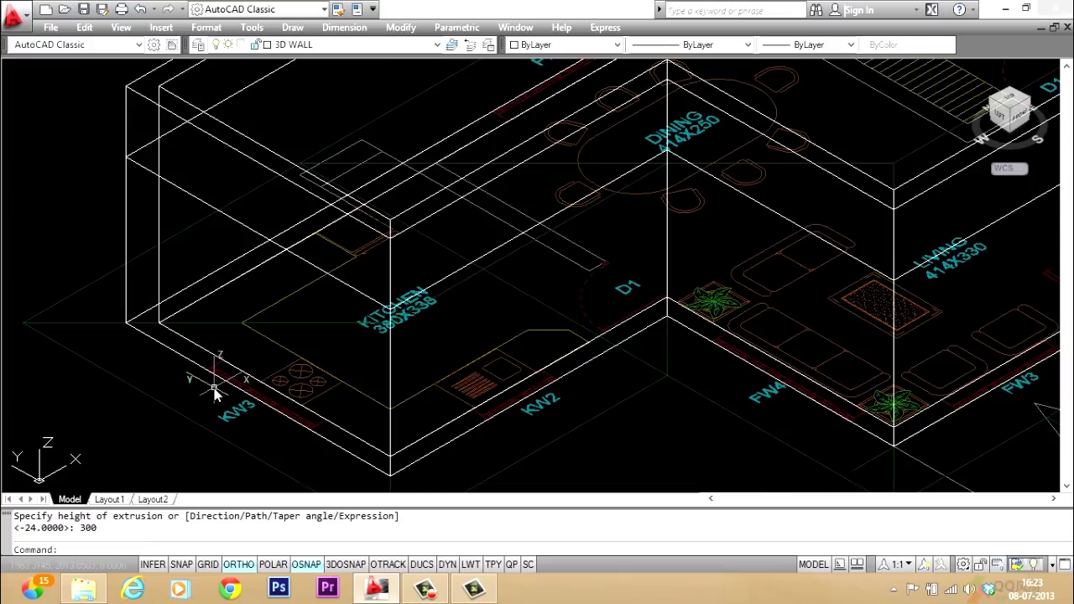
scroll(215, 300, "down", 2)
scroll(214, 312, "up", 1)
scroll(151, 412, "down", 2)
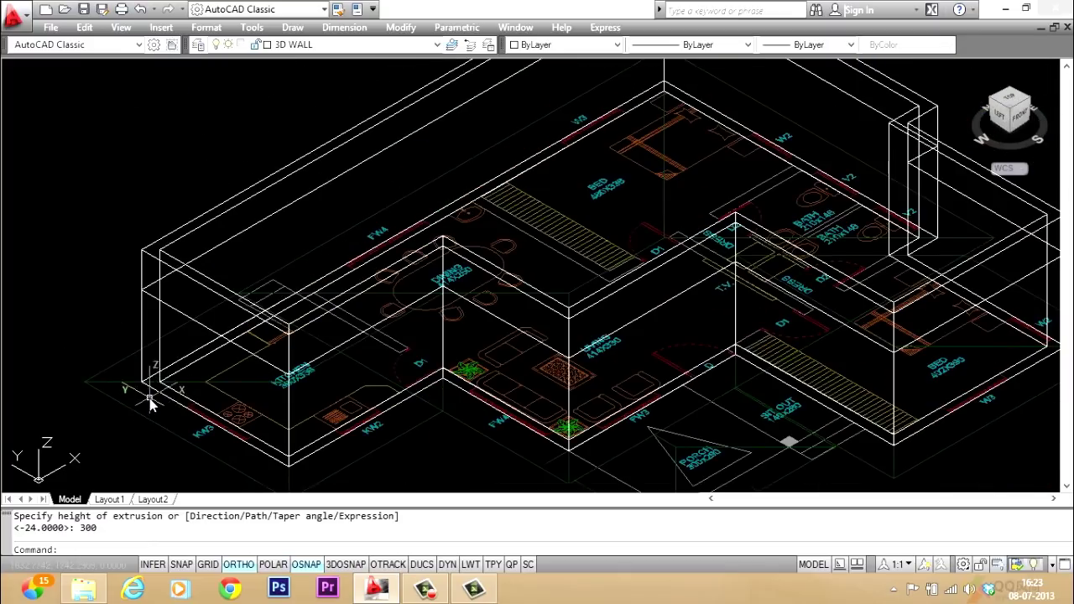
scroll(148, 403, "up", 1)
Check that the extruded wall is now a 3D Solid.
left_click(143, 375)
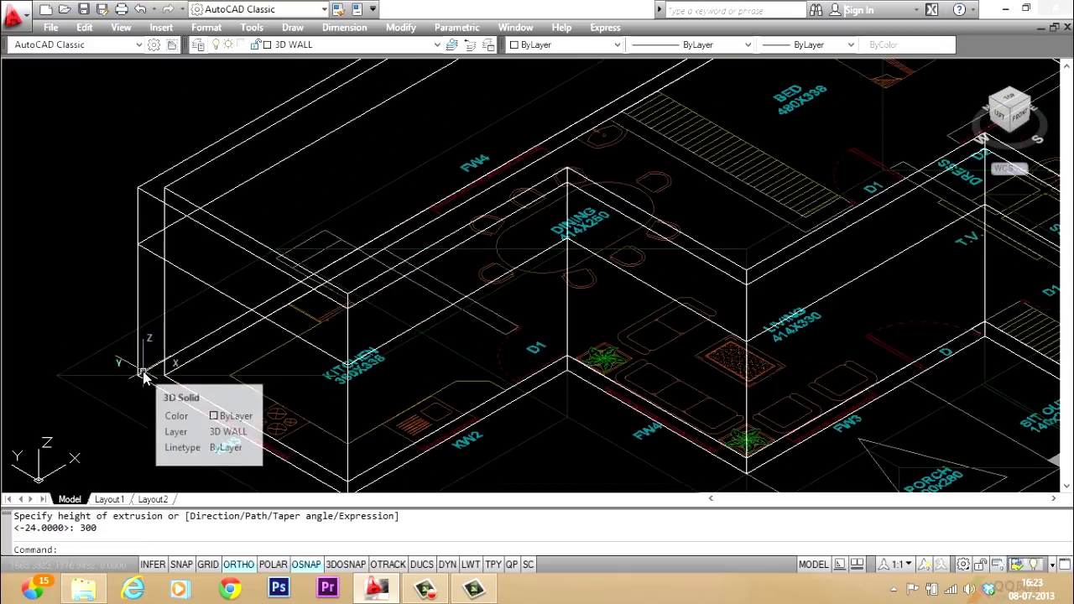
left_click_drag(144, 375, 172, 373)
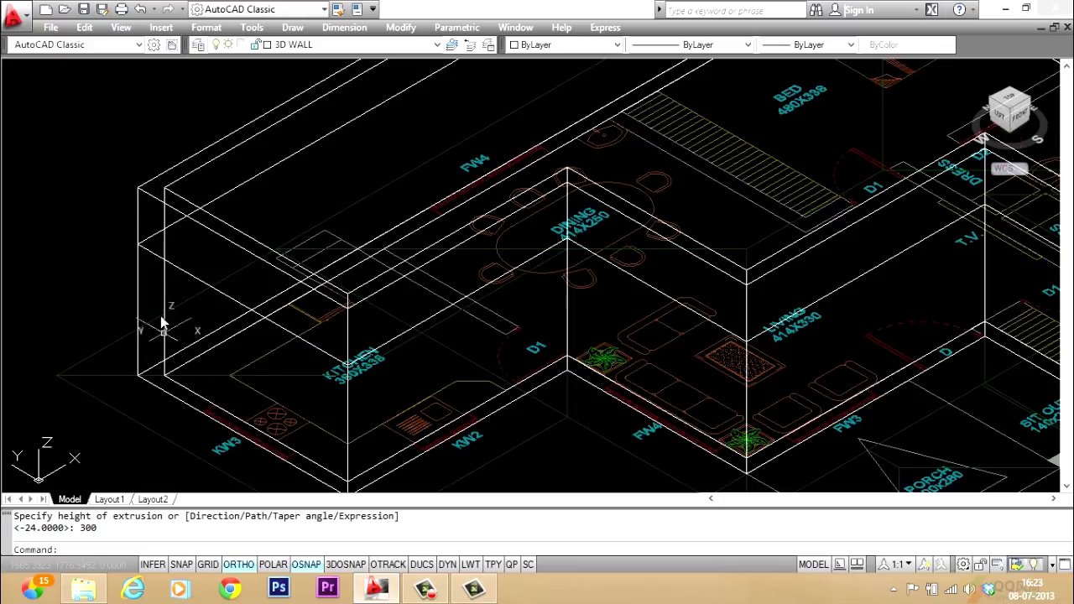
scroll(131, 372, "down", 2)
scroll(188, 307, "up", 2)
key("Escape")
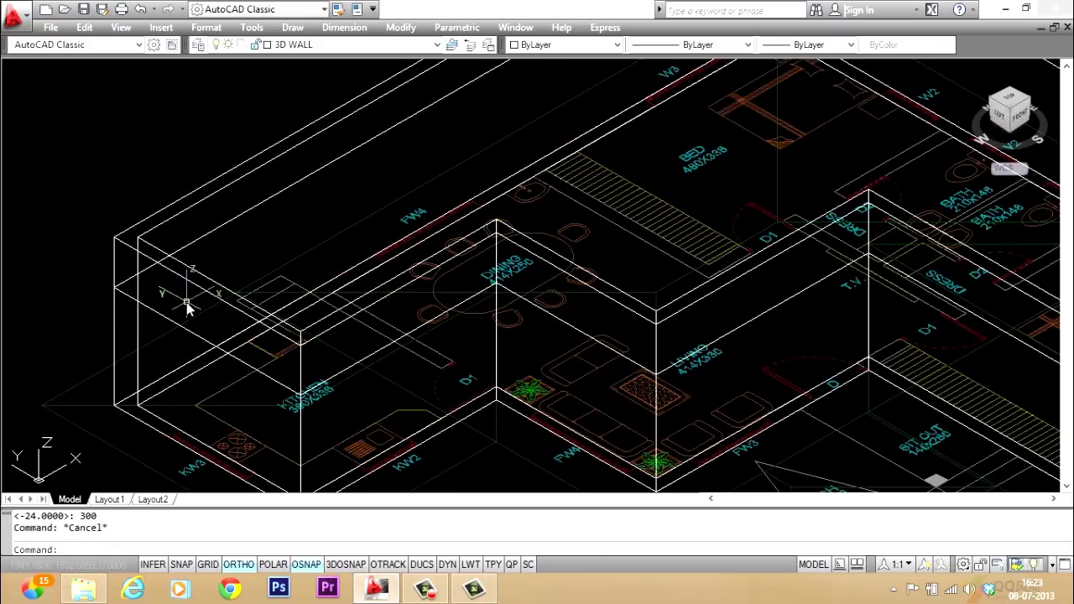
Hide hidden lines, then subtract the inner wall solid from the outer wall solid.
type("HI")
key("Return")
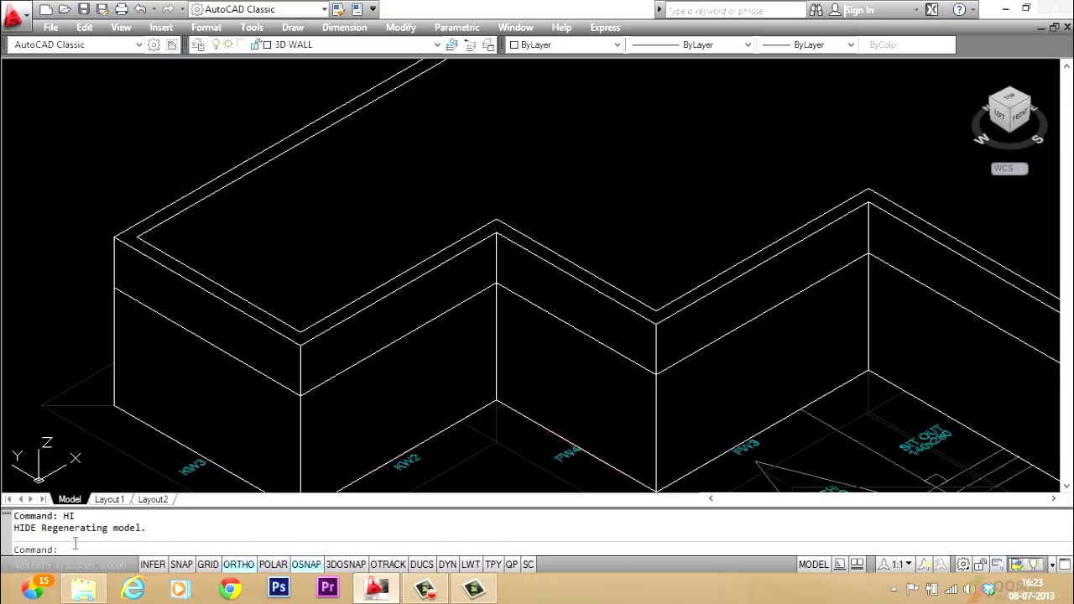
type("u")
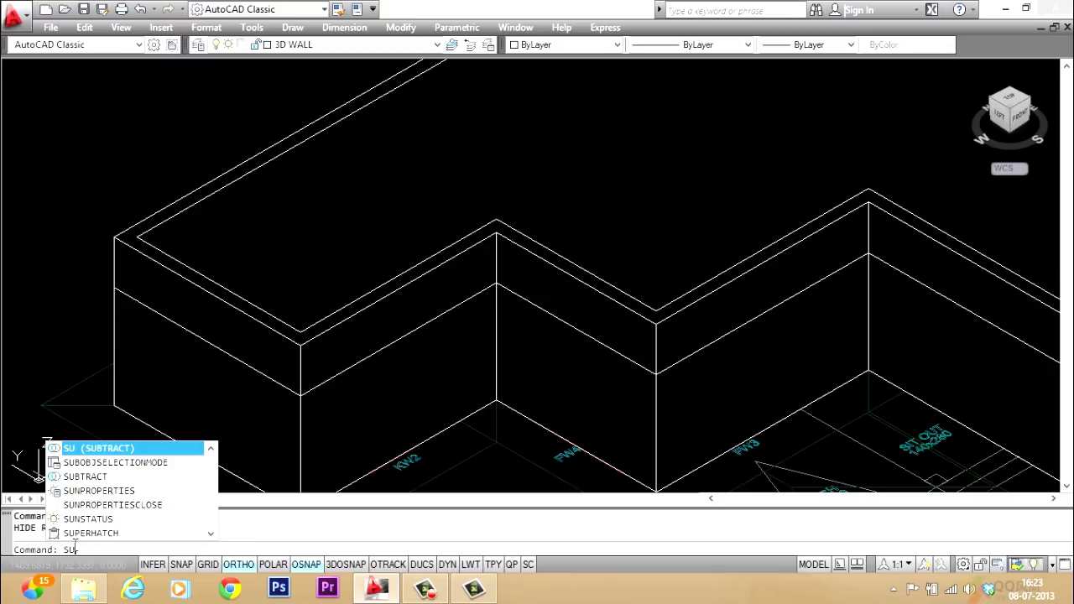
key("Return")
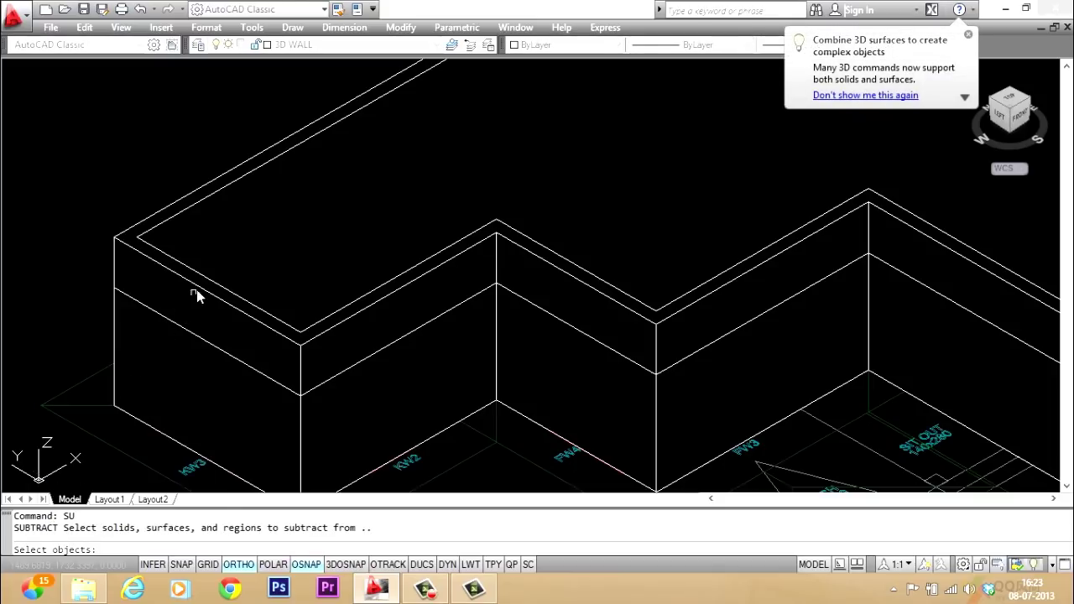
left_click(197, 288)
left_click(197, 287)
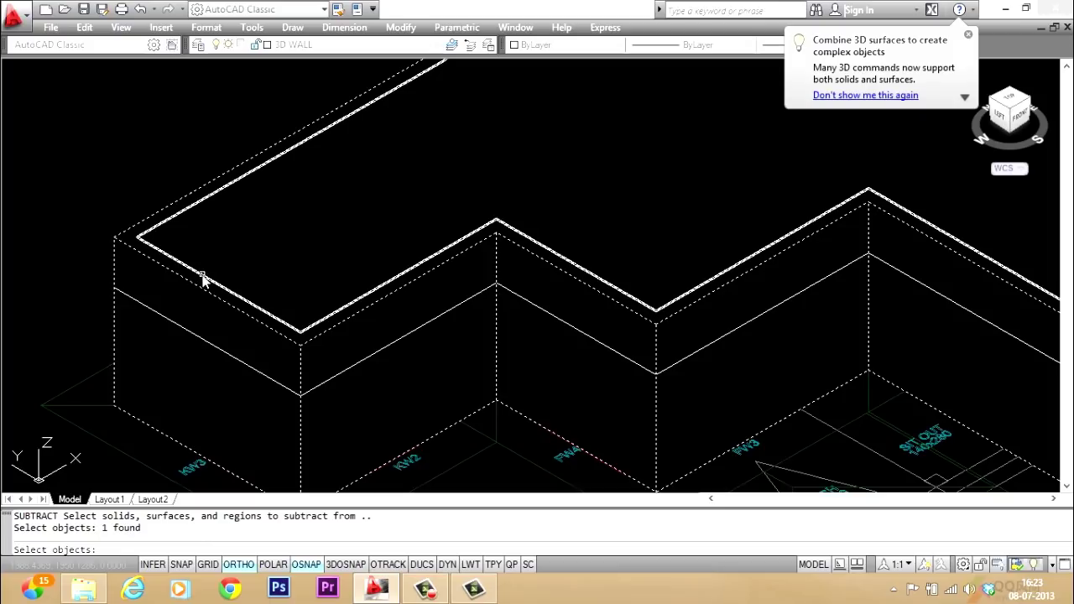
key("Return")
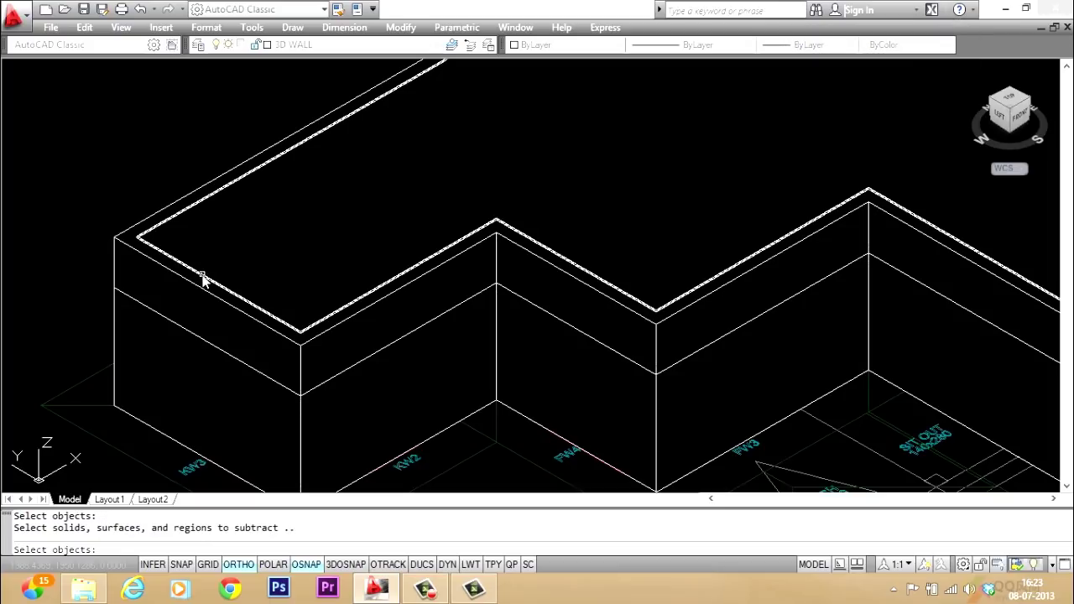
left_click(202, 276)
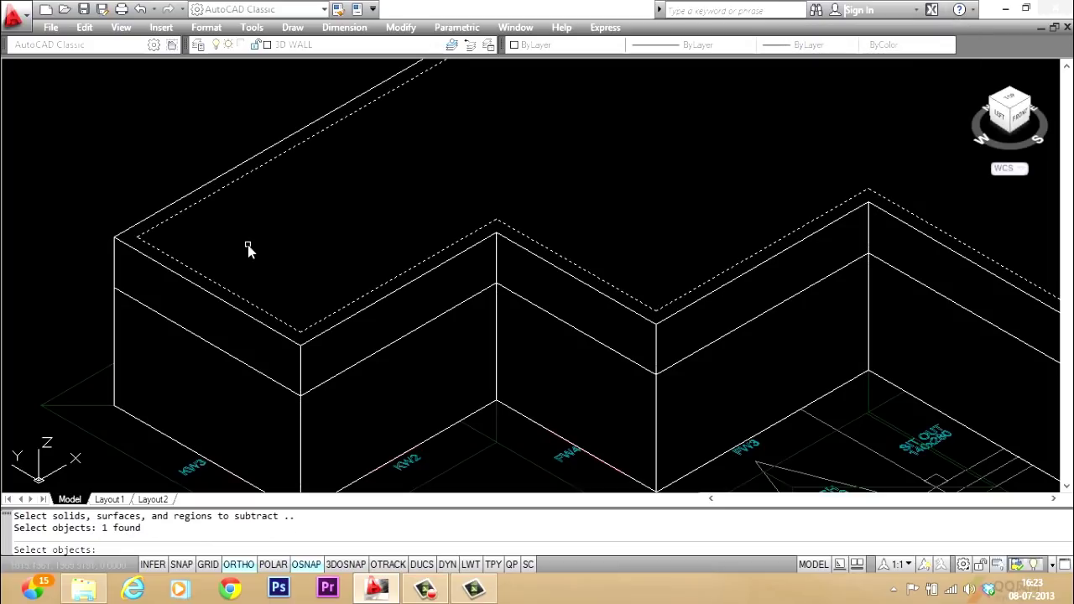
key("Return")
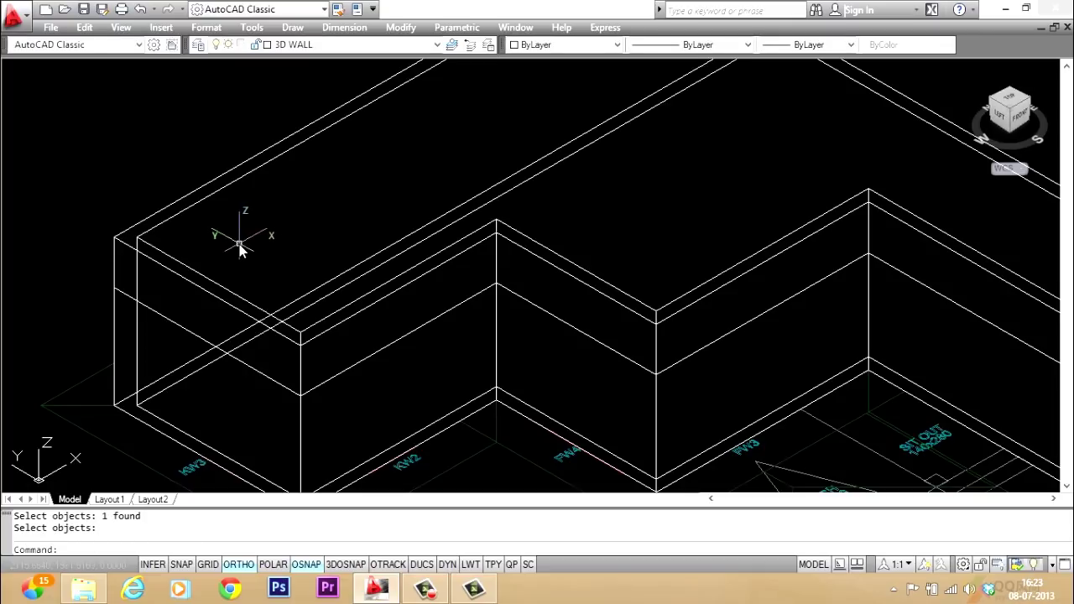
key("Escape")
key("Escape")
key("Return")
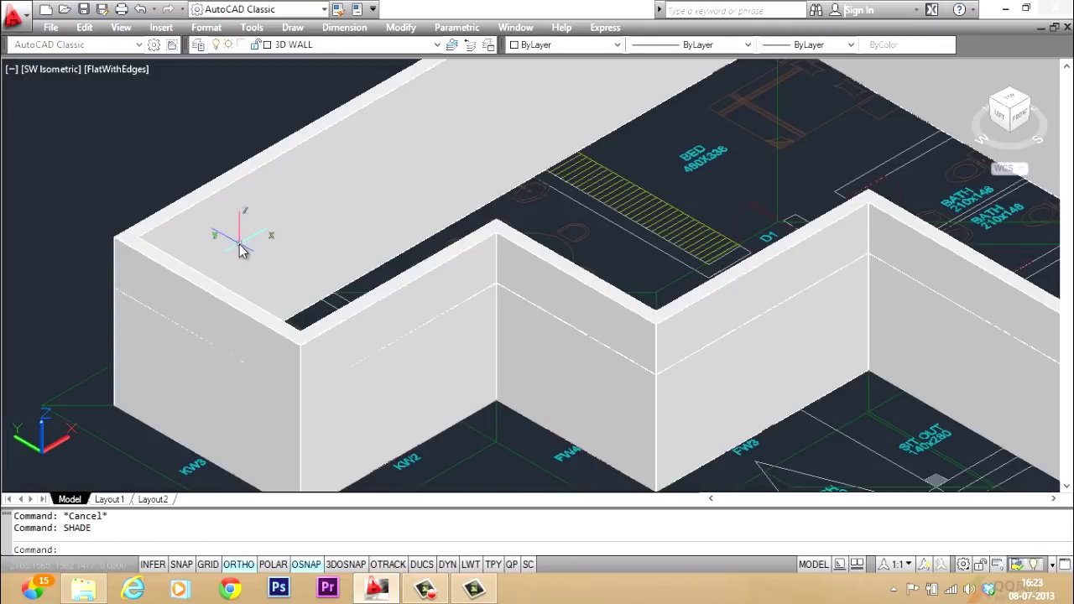
type("z")
key("Return")
type("e")
key("Return")
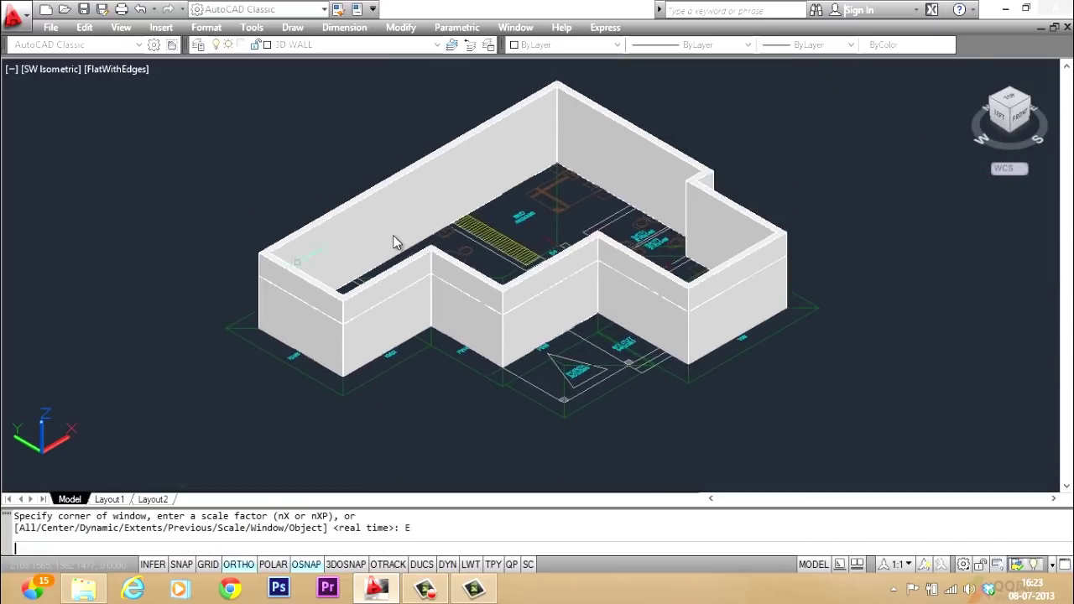
scroll(396, 238, "up", 5)
scroll(423, 240, "down", 5)
scroll(493, 230, "up", 5)
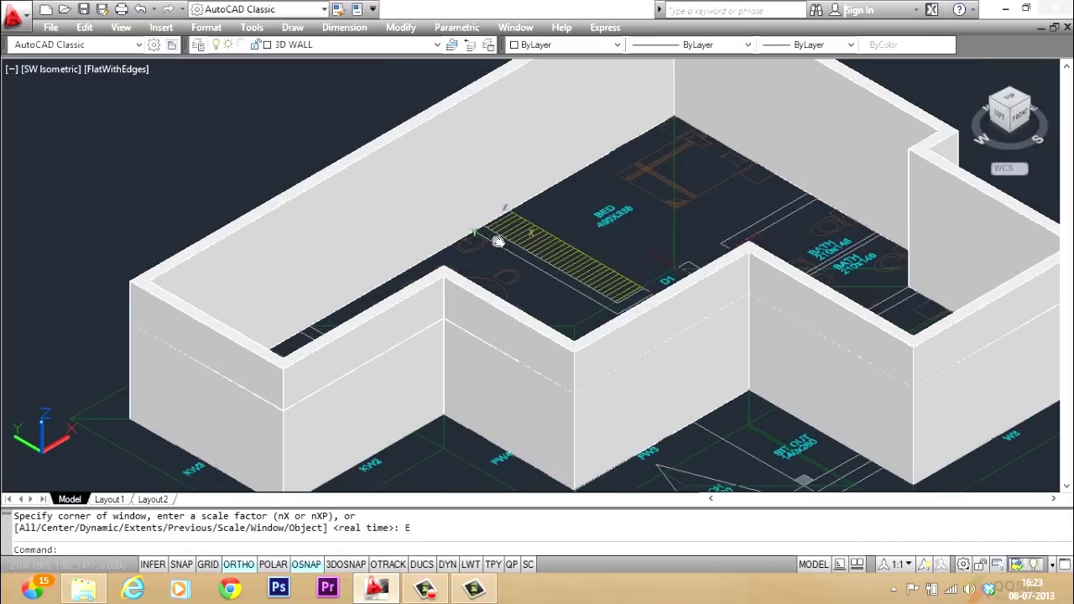
middle_click_drag(496, 243, 440, 266)
key("Return")
key("Return")
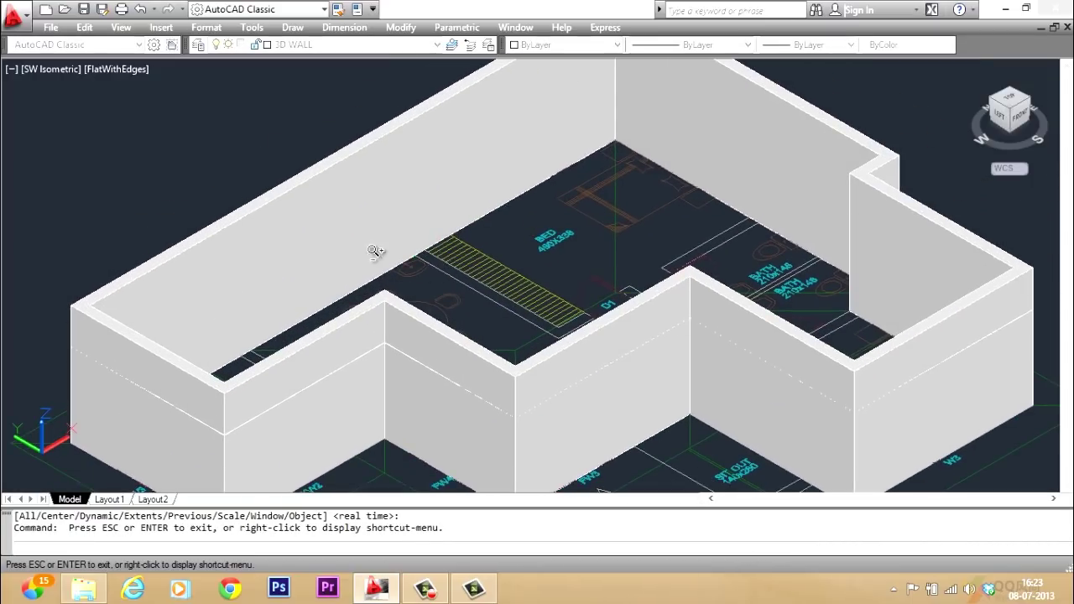
scroll(367, 248, "down", 4)
right_click(359, 242)
left_click(391, 257)
scroll(394, 257, "up", 3)
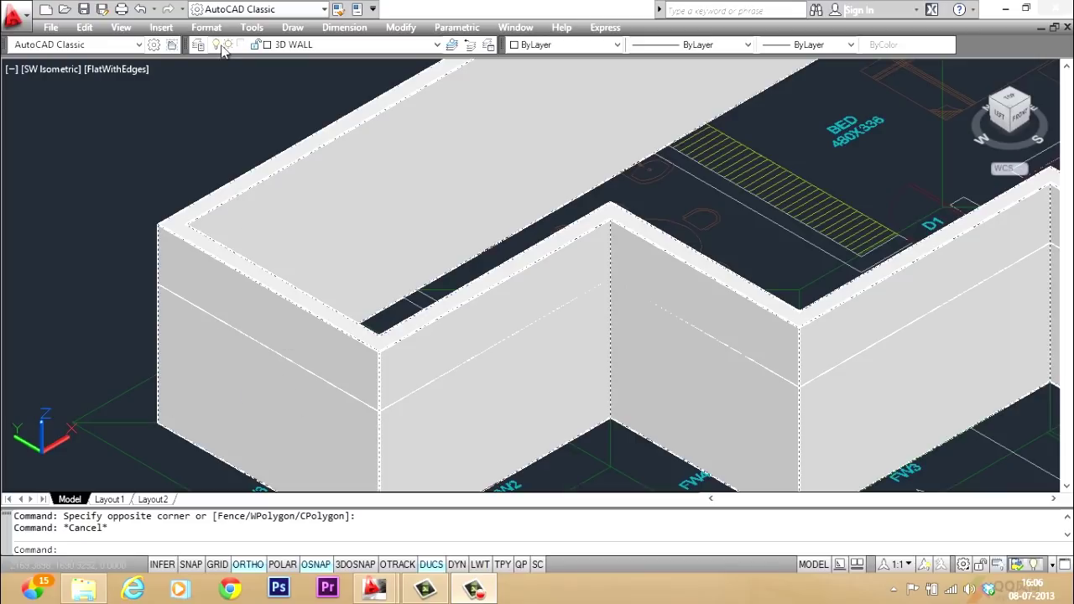
Switch the visual style to 2D Wireframe from the View menu.
left_click(122, 28)
mouse_move(164, 370)
left_click(381, 369)
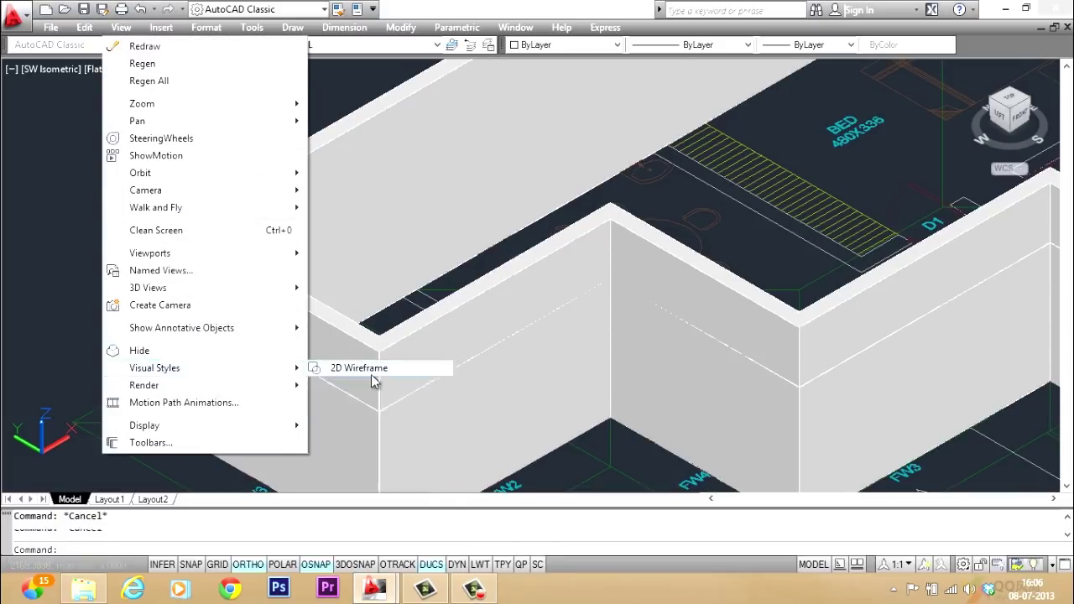
scroll(269, 260, "down", 3)
scroll(282, 287, "up", 5)
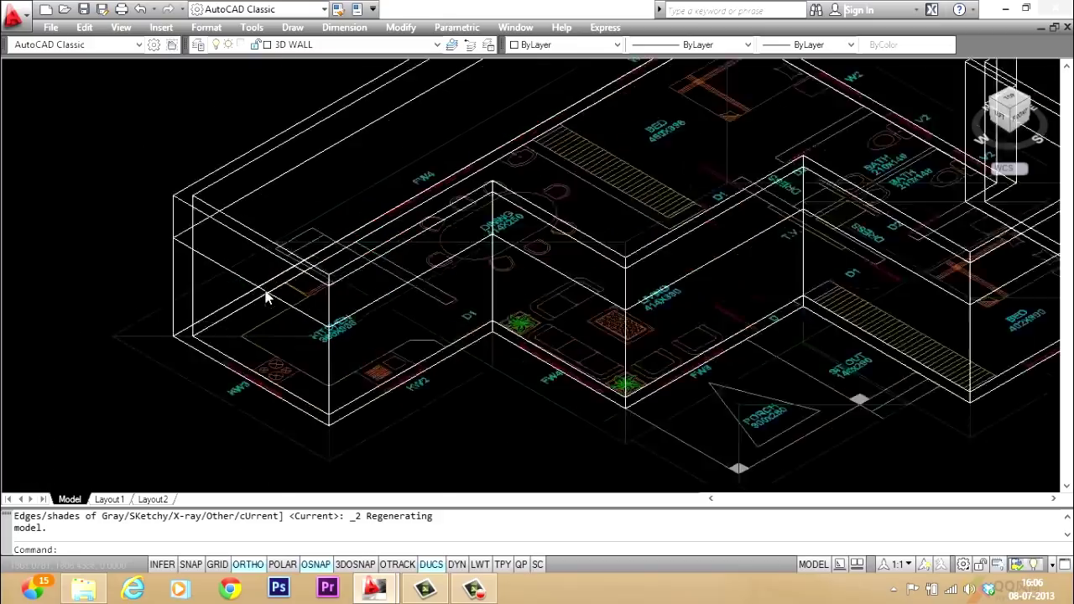
Zoom in on the kitchen and turn Dynamic UCS off.
scroll(252, 307, "up", 2)
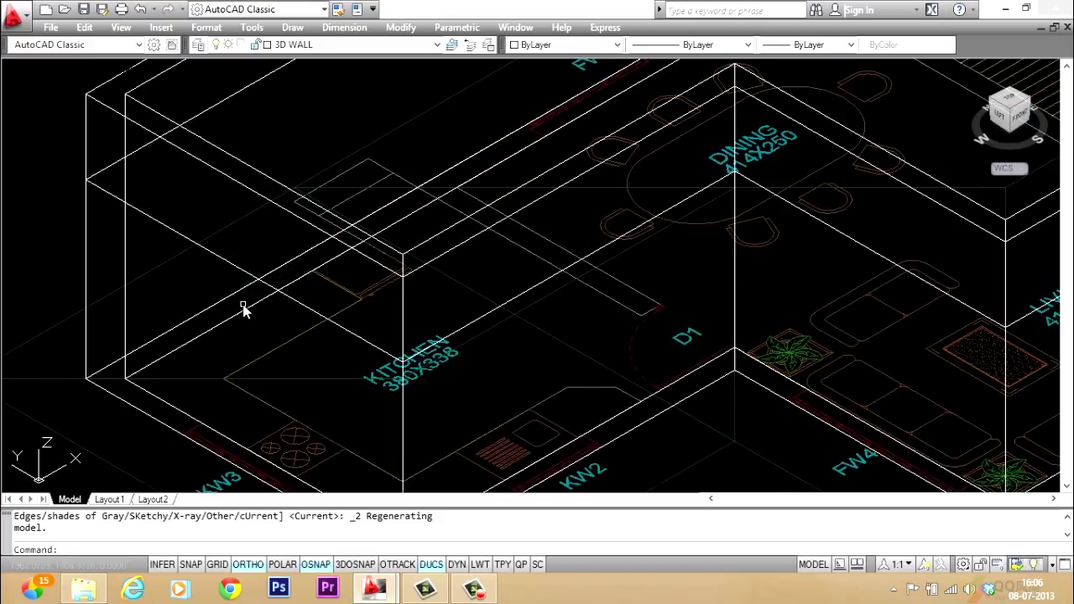
scroll(206, 336, "down", 2)
scroll(209, 342, "up", 2)
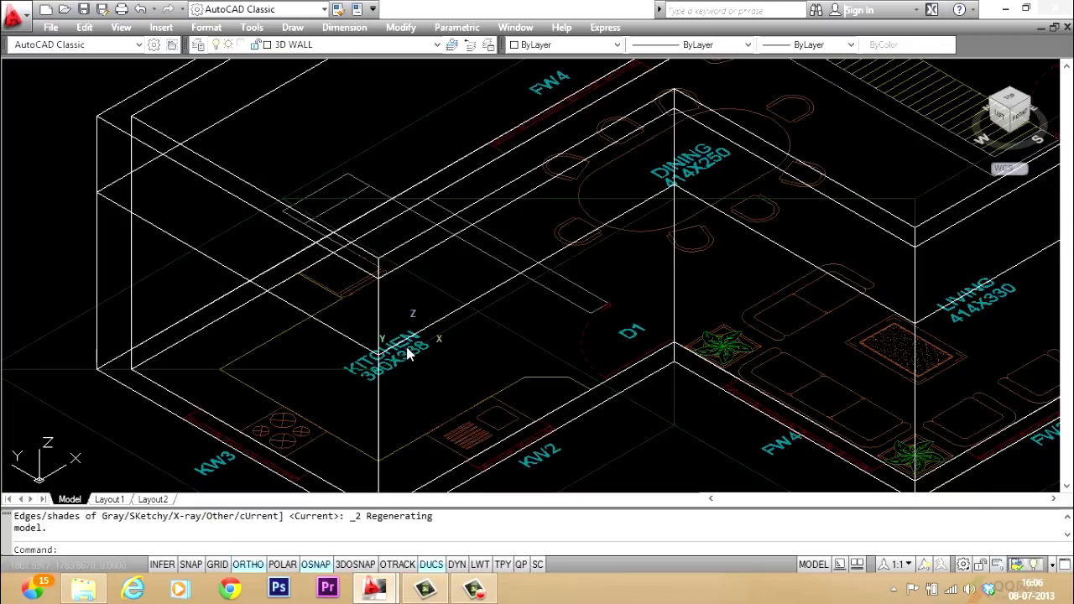
left_click(430, 565)
scroll(347, 367, "down", 2)
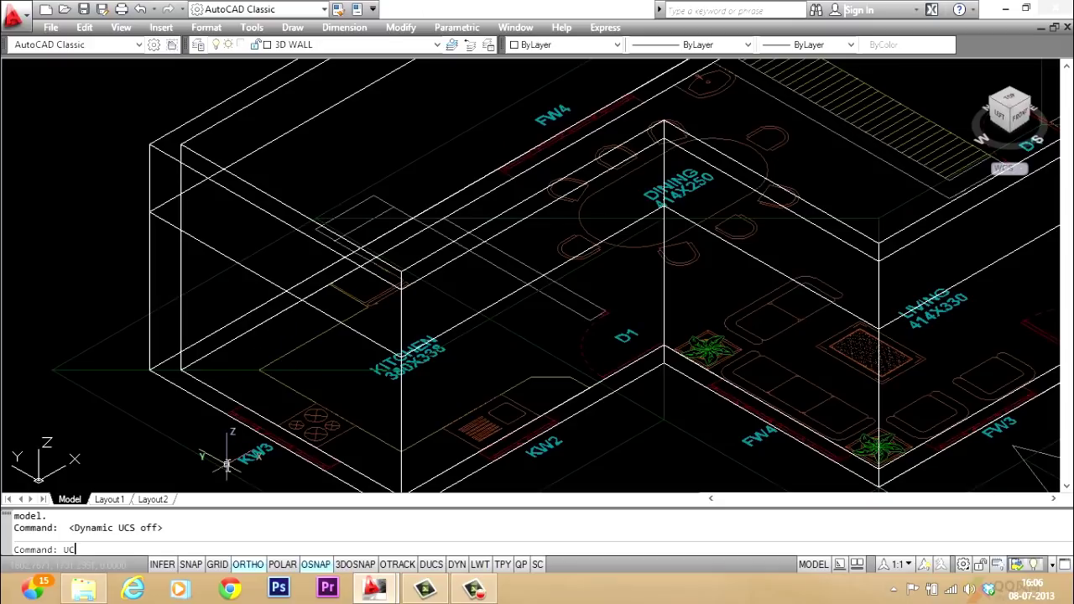
Define a three-point UCS: origin at the lower-left building corner, X along the wall, Y upward.
key("Return")
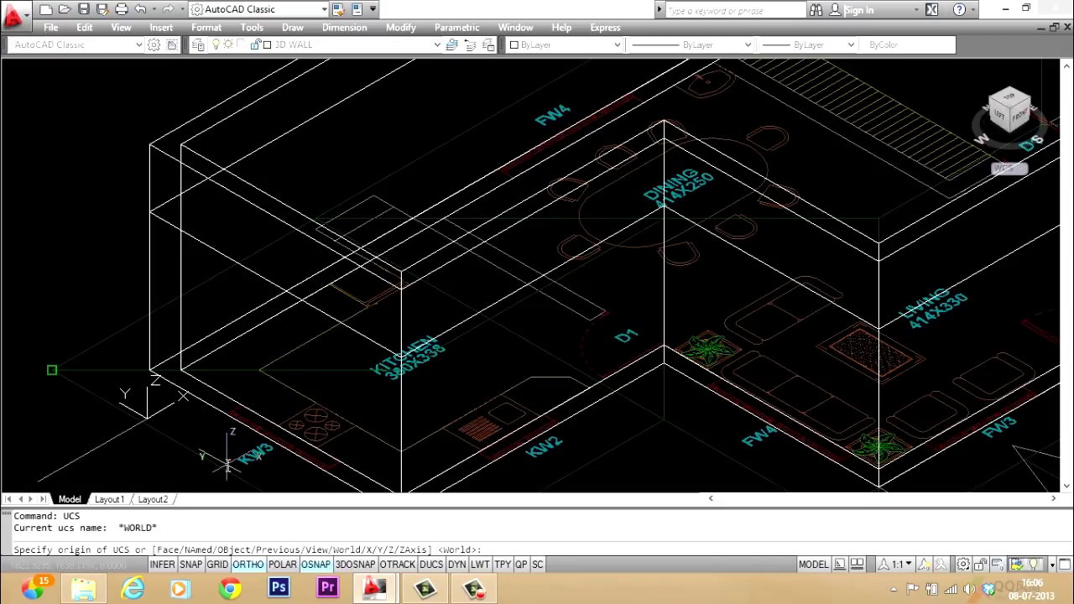
type("3")
key("Return")
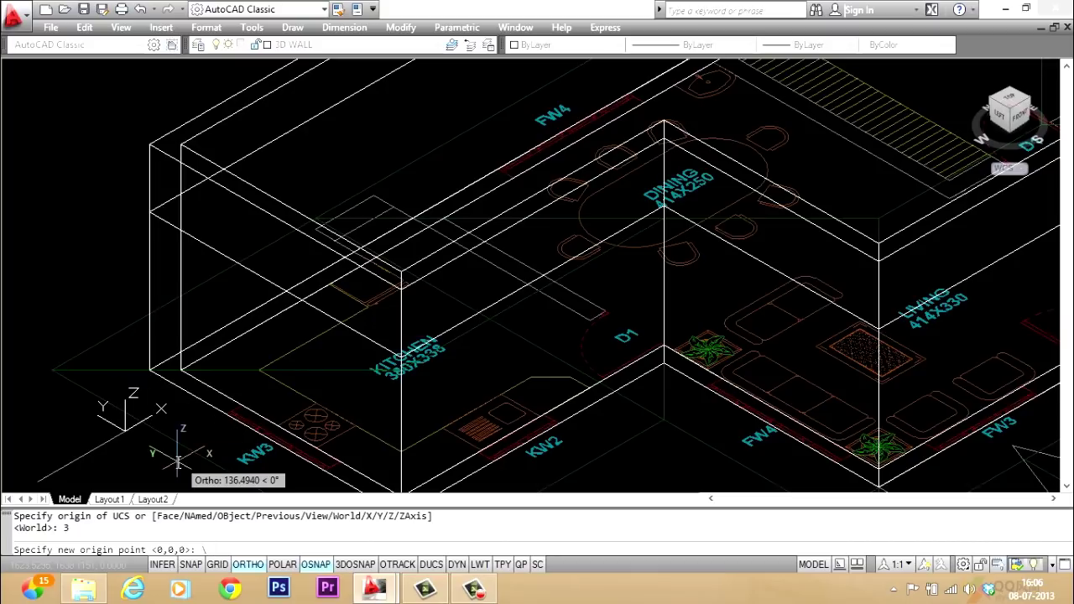
left_click(149, 369)
scroll(134, 270, "down", 2)
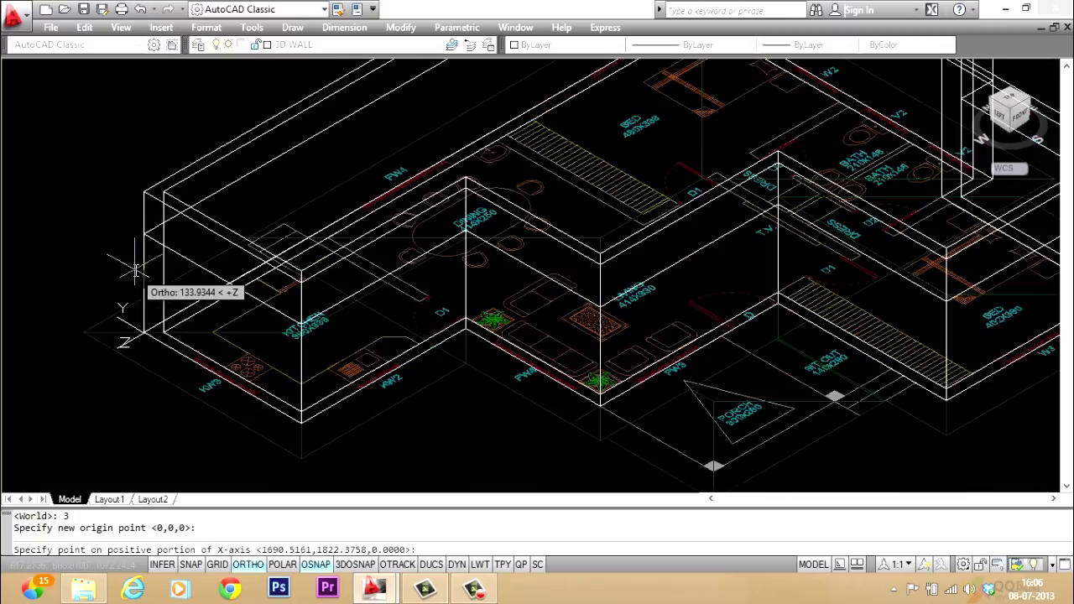
left_click(300, 416)
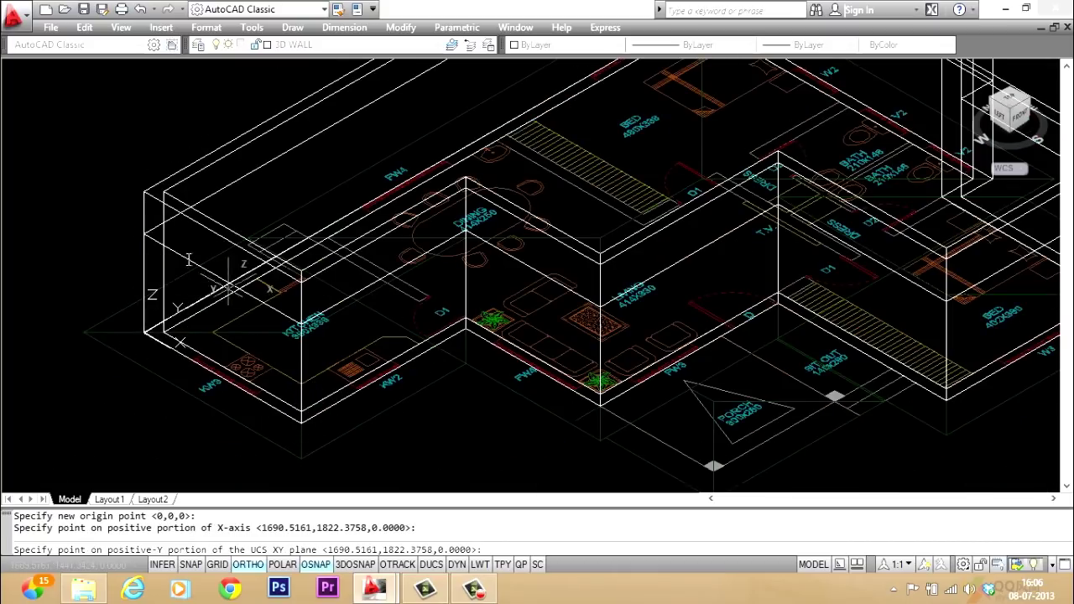
left_click(144, 205)
scroll(147, 269, "up", 2)
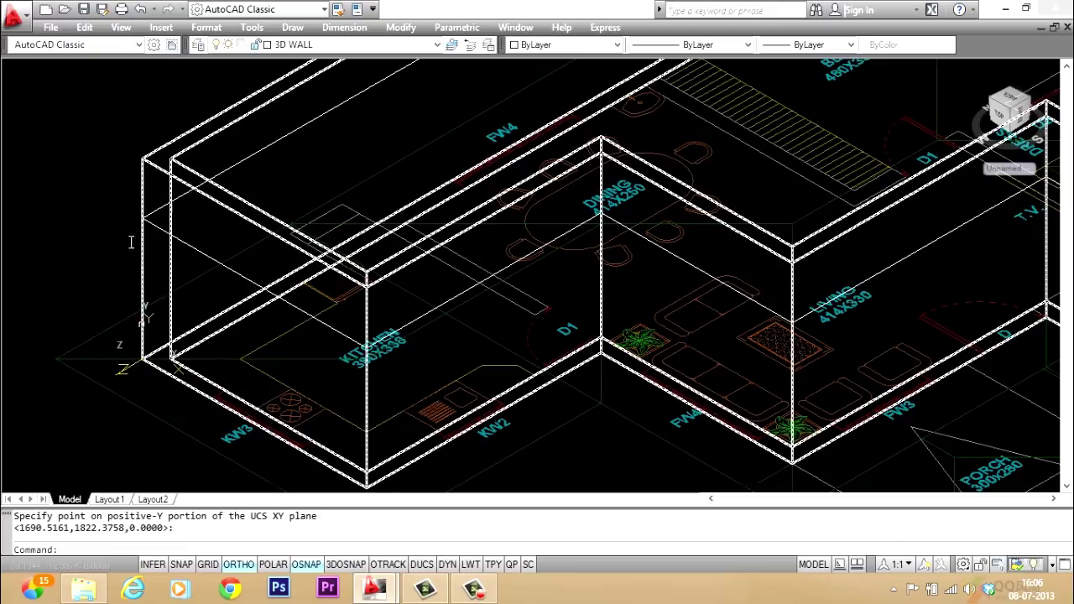
scroll(202, 422, "up", 2)
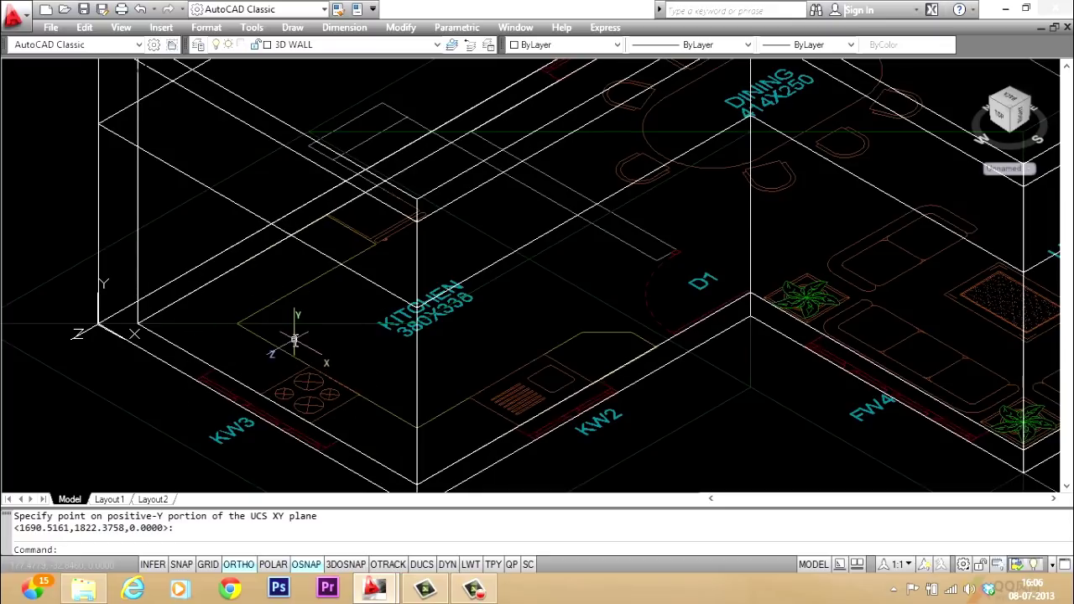
Draw a 150 by 100 window rectangle on the kitchen wall face.
type("REC\\")
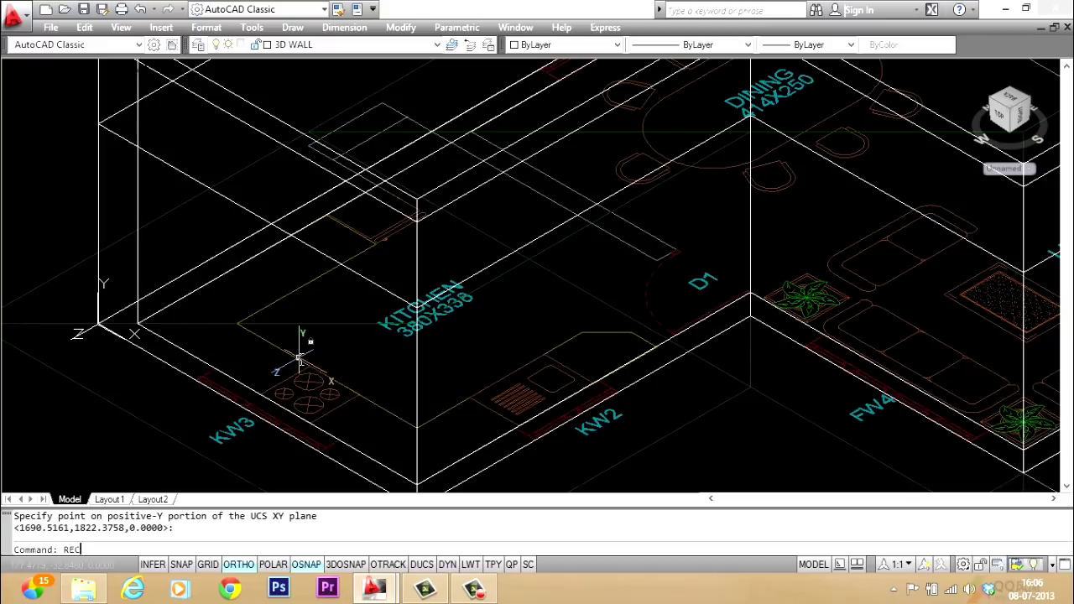
key("Return")
key("Escape")
type("REC")
key("Return")
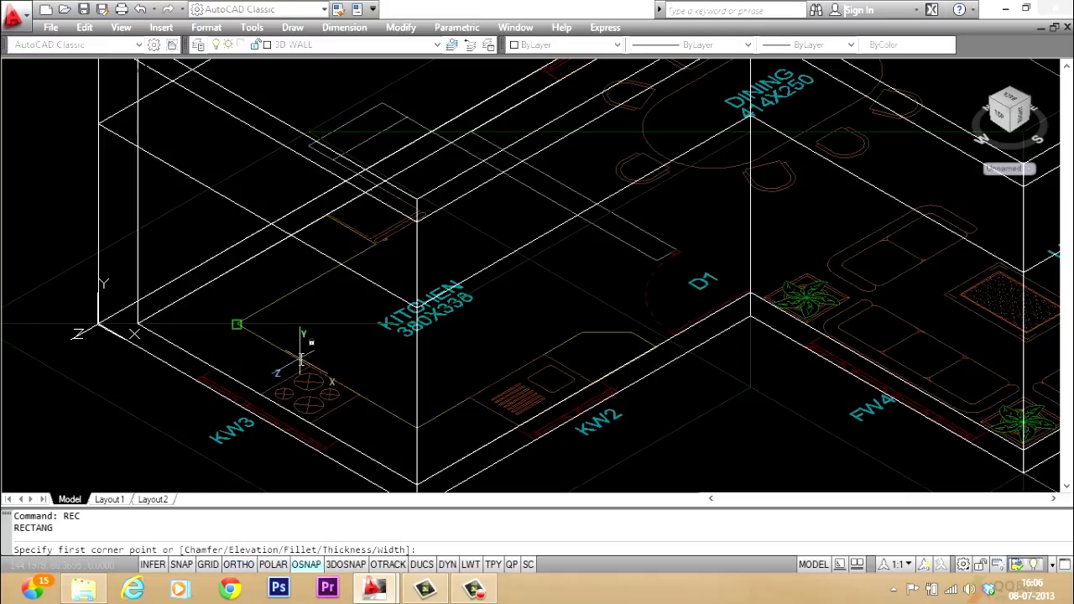
scroll(174, 386, "up", 3)
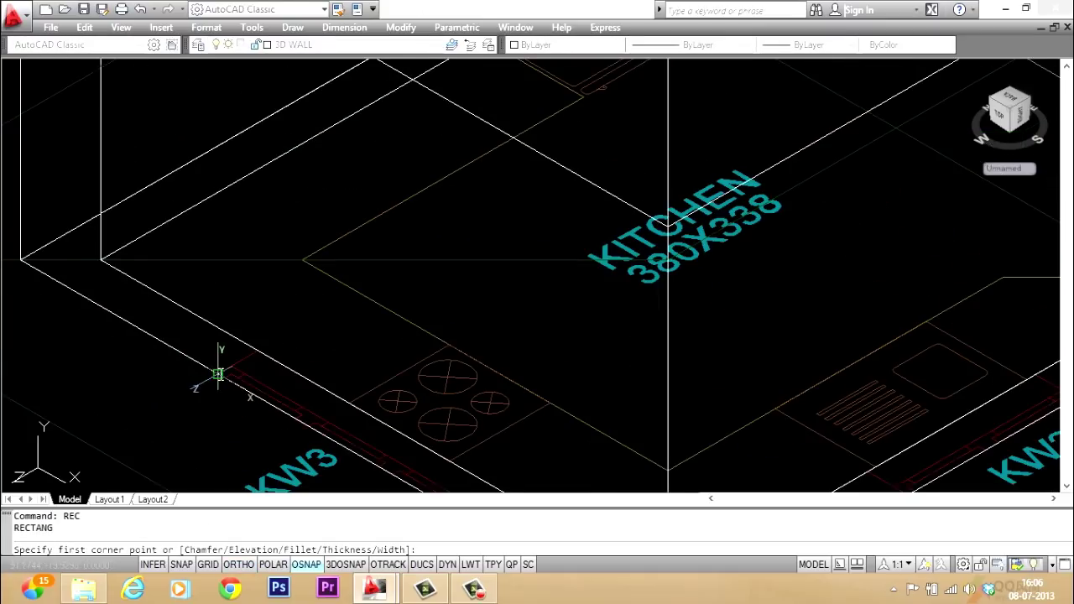
left_click(213, 370)
scroll(214, 370, "down", 2)
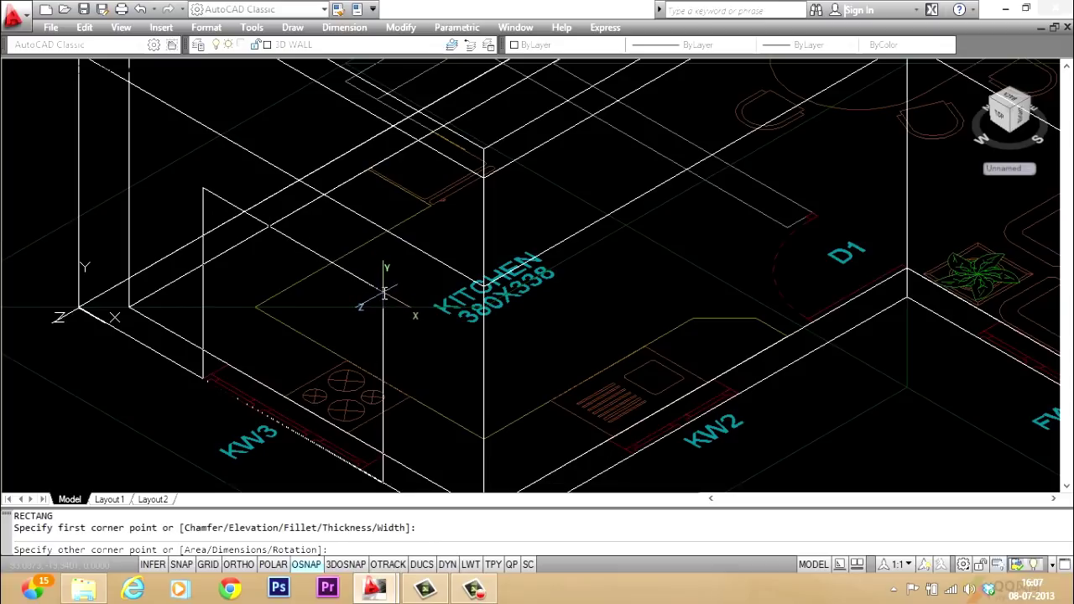
key("F8")
type("@150,100")
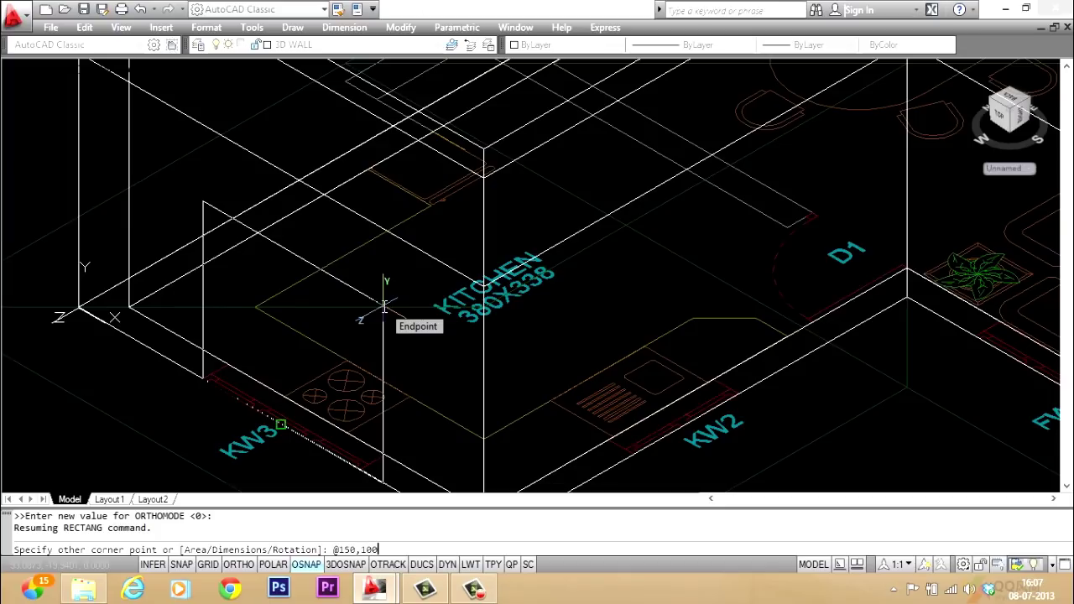
key("Return")
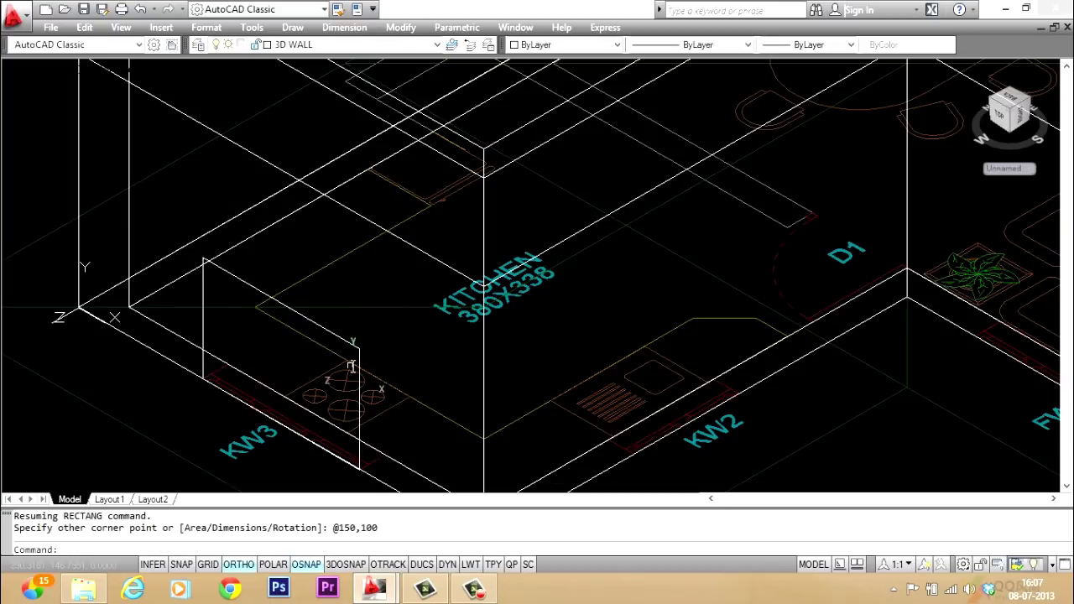
key("Escape")
key("Escape")
Move the rectangle up, using a perpendicular snap, into the kitchen wall above KW3.
type("m")
key("Return")
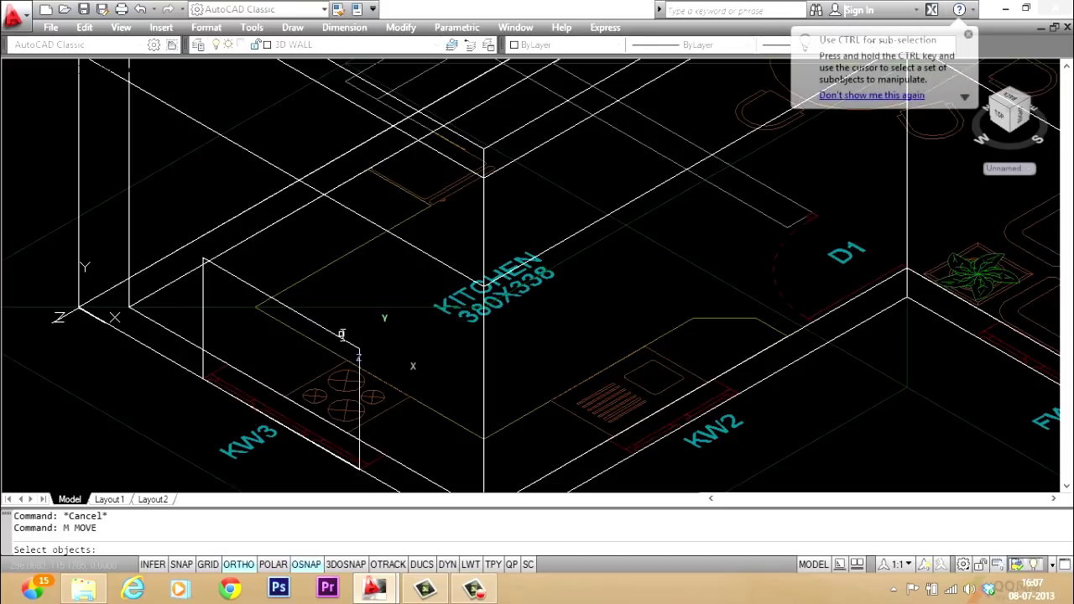
left_click(342, 337)
key("Return")
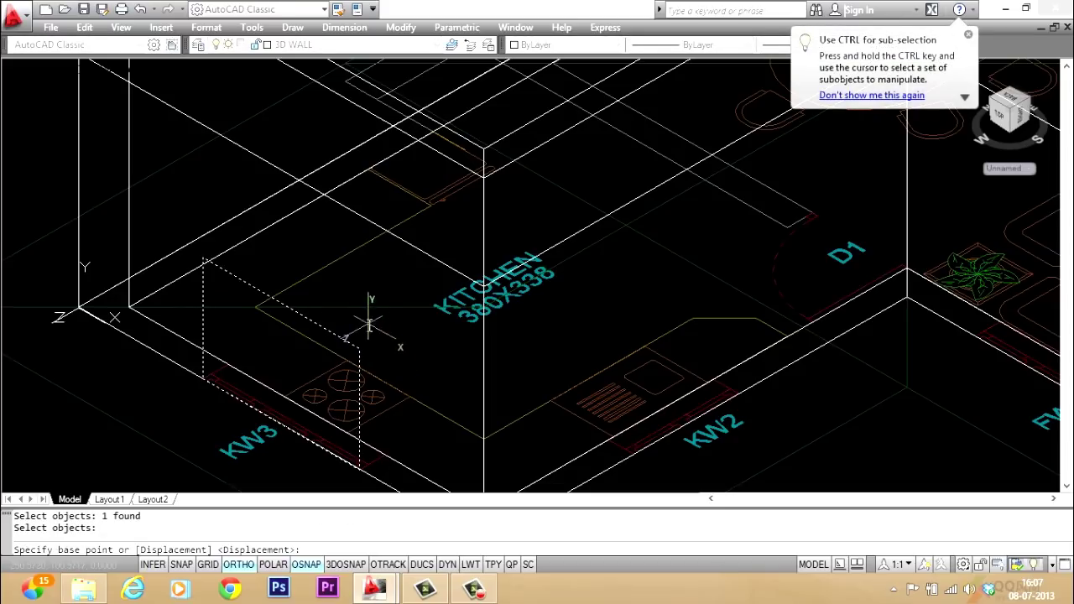
left_click(204, 256)
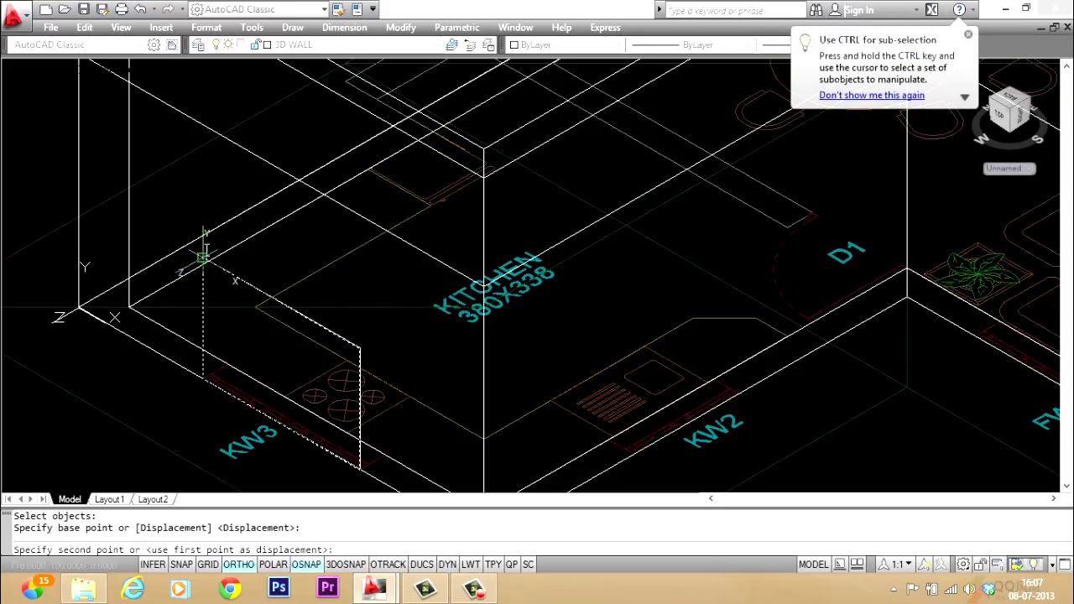
right_click(205, 166, "shift")
left_click(262, 421)
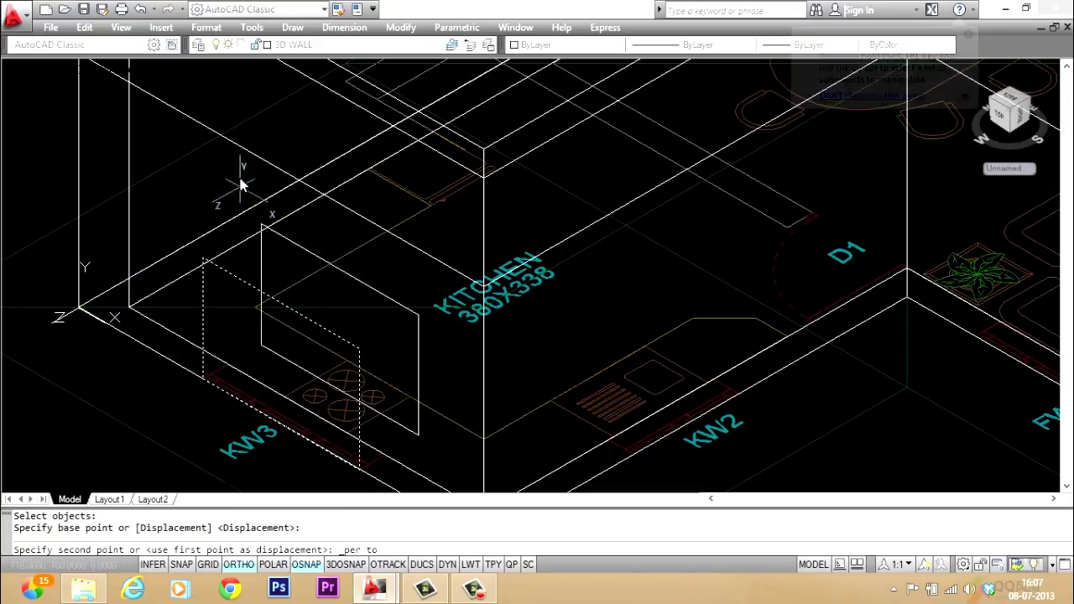
left_click(223, 139)
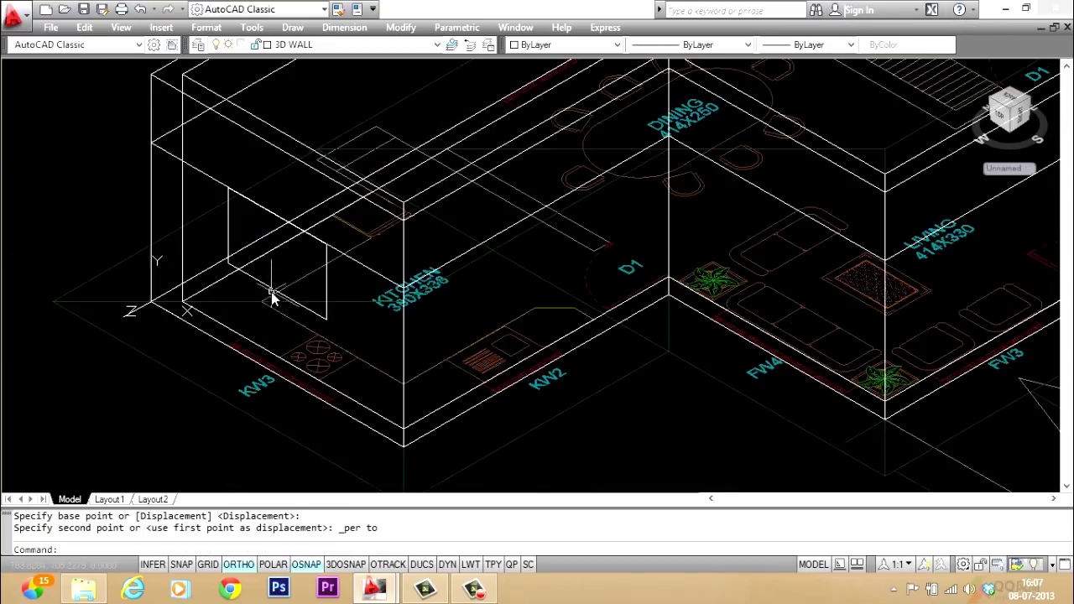
scroll(269, 293, "down", 2)
Extrude the window rectangle -24 units into a box through the wall.
scroll(274, 266, "up", 1)
key("Escape")
key("Escape")
type("EXT")
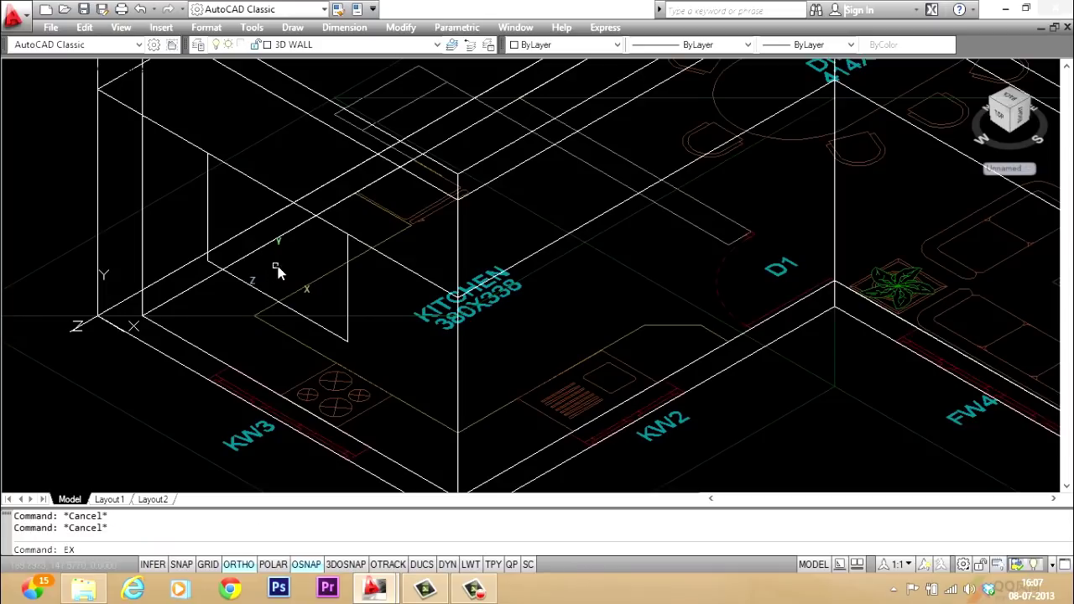
key("Return")
left_click(251, 291)
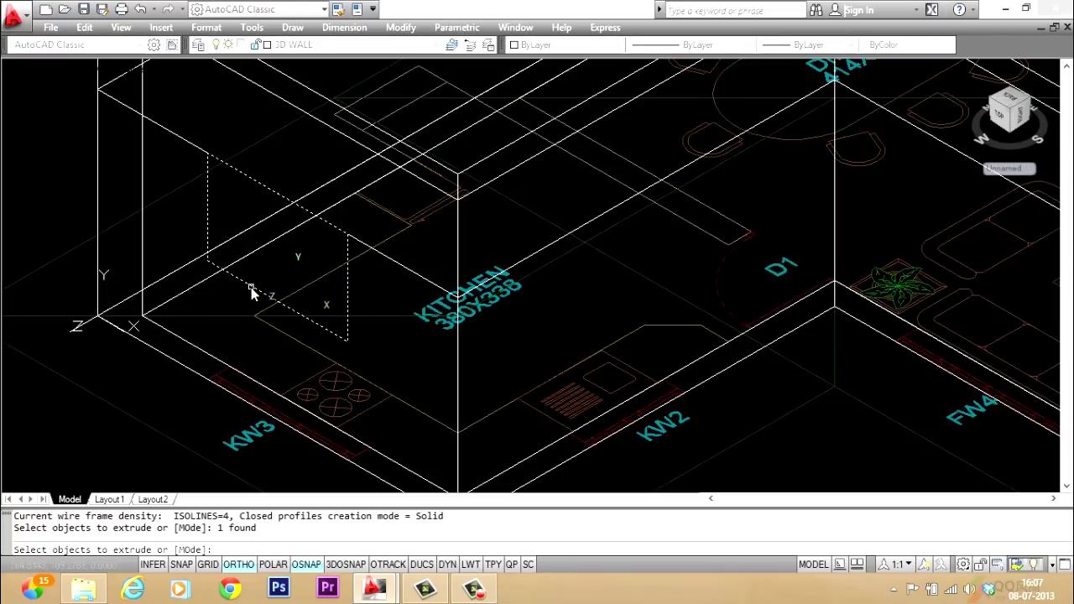
key("Return")
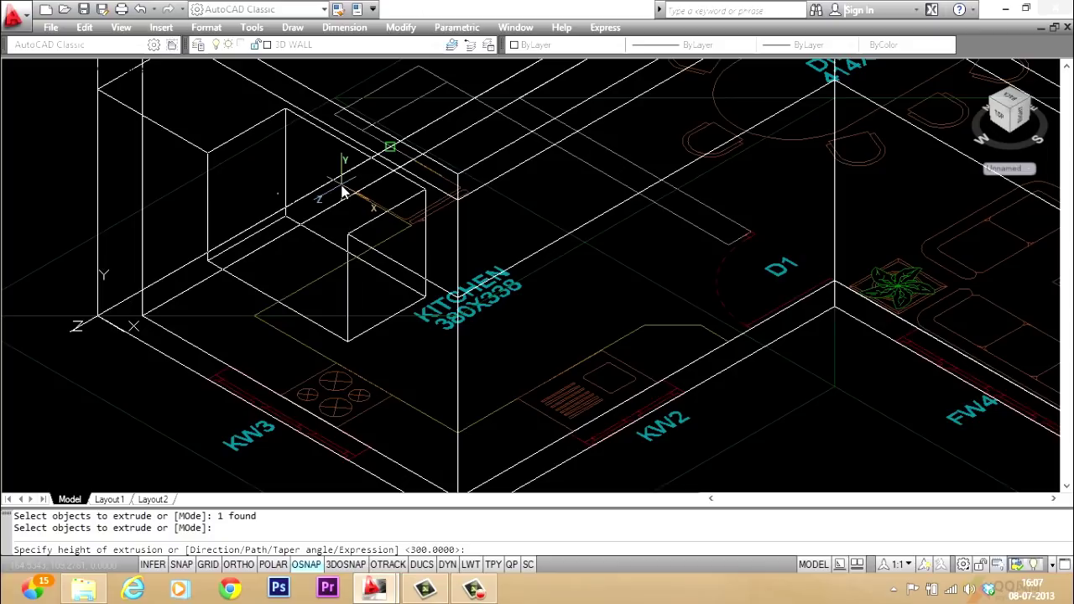
type("-24\\")
key("Return")
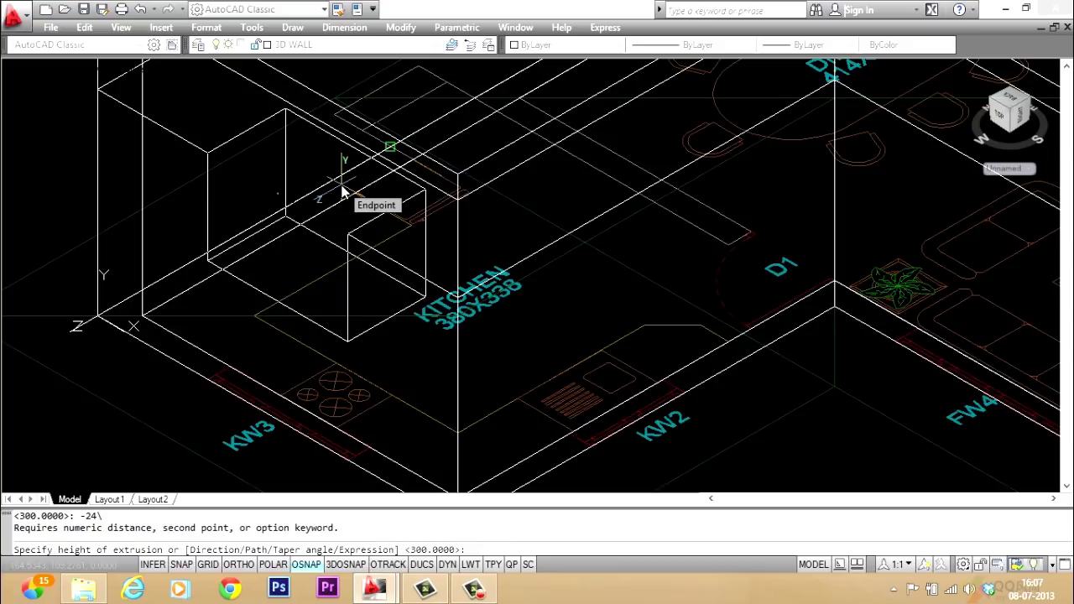
key("Return")
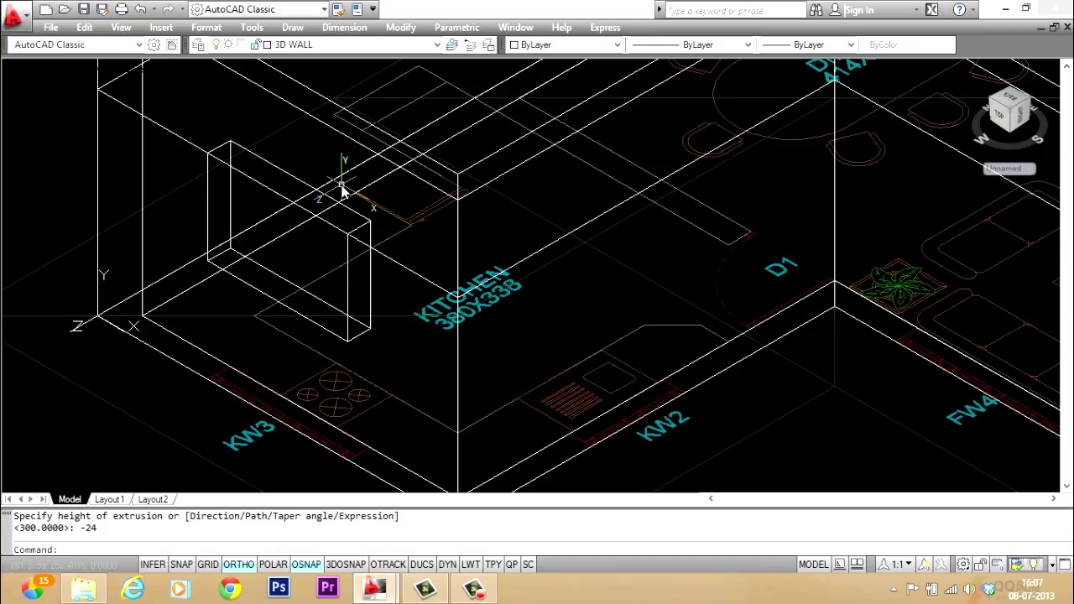
key("Escape")
Drag the UCS origin grip to the wall corner near FW4.
scroll(655, 347, "down", 2)
scroll(583, 327, "up", 2)
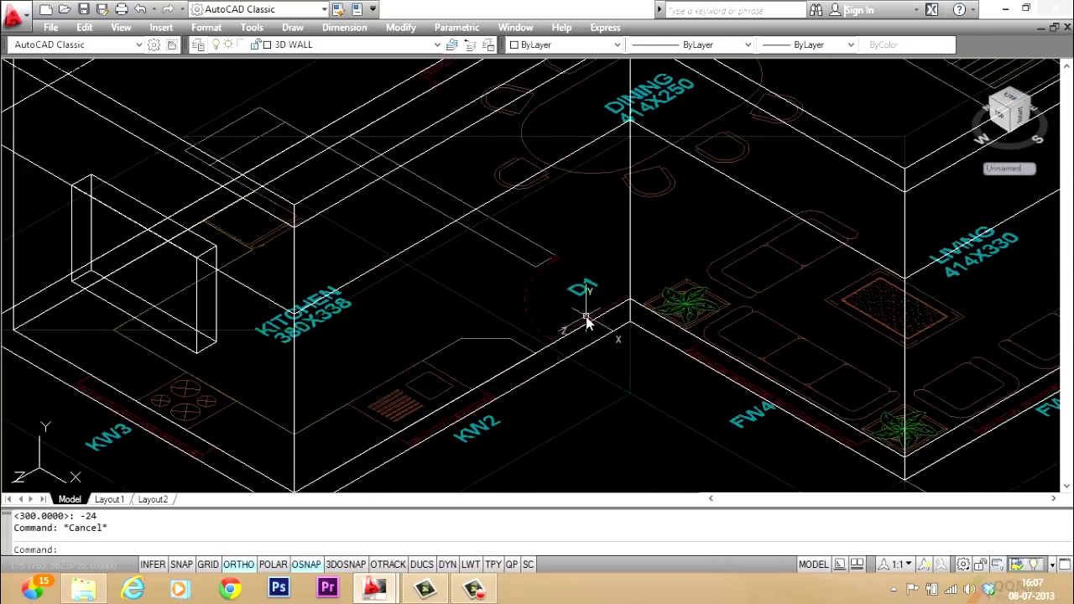
scroll(585, 344, "down", 2)
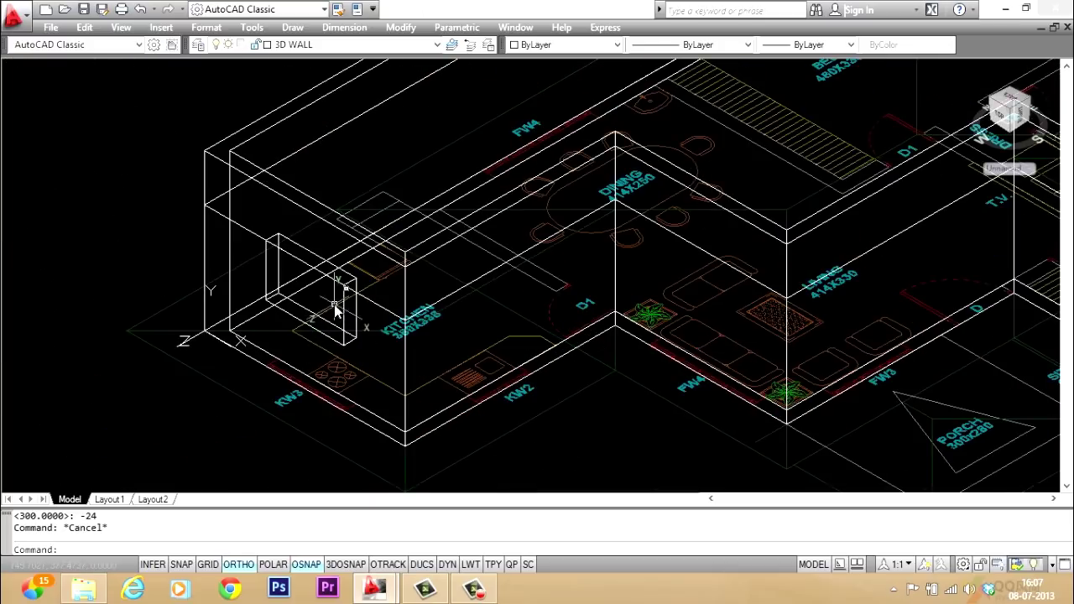
scroll(298, 302, "up", 2)
scroll(151, 245, "down", 2)
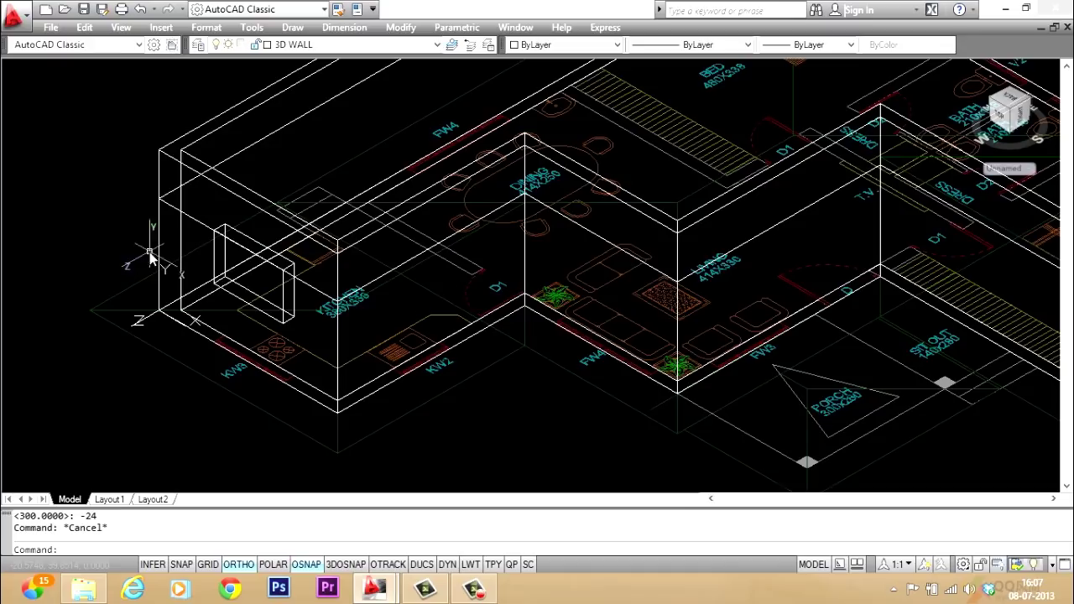
scroll(576, 250, "up", 2)
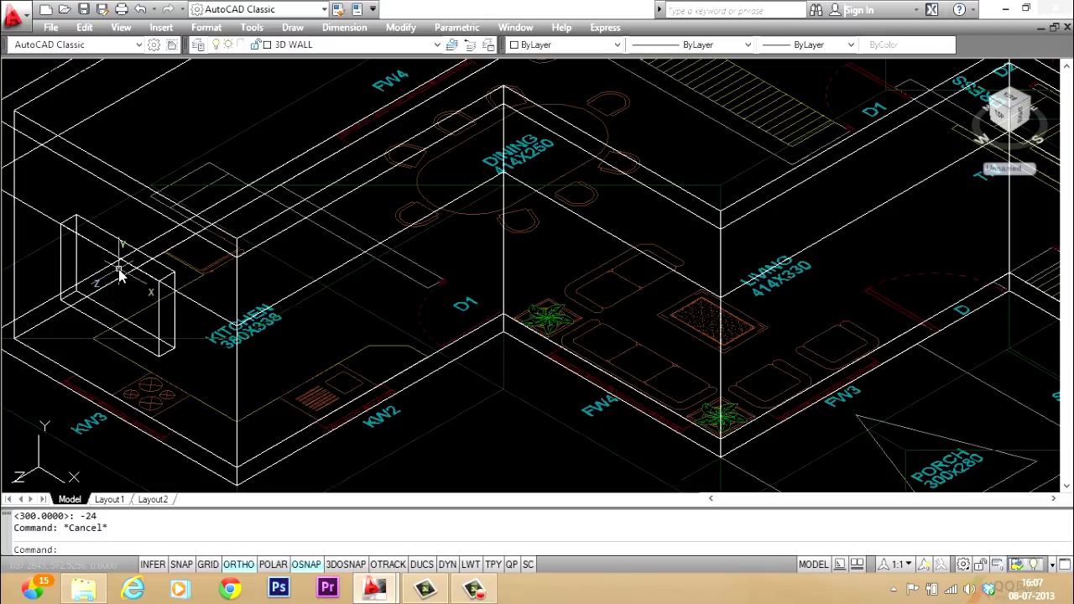
left_click(50, 464)
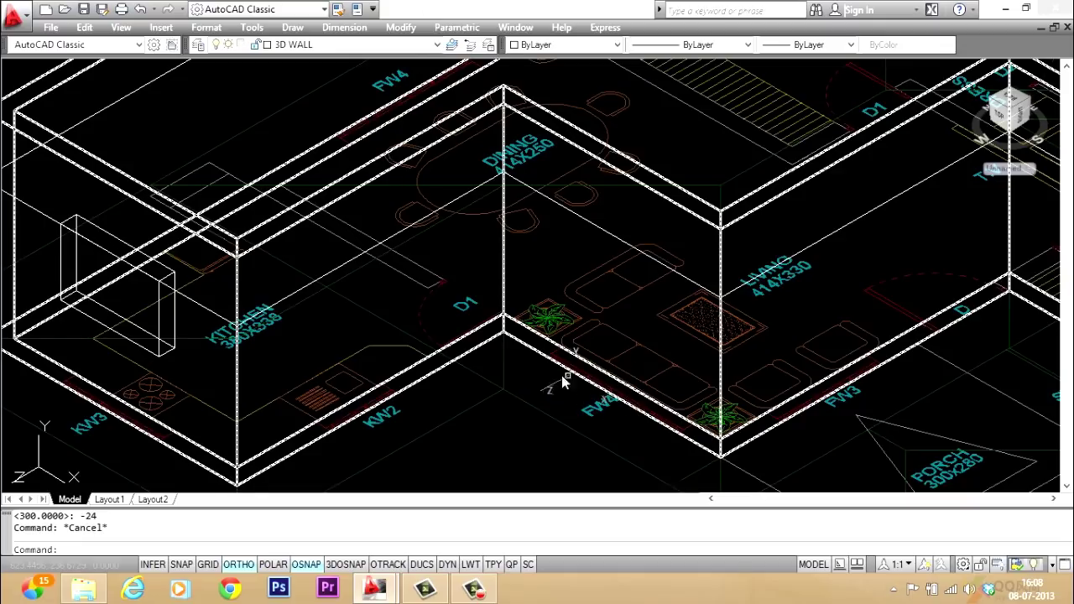
scroll(548, 378, "up", 2)
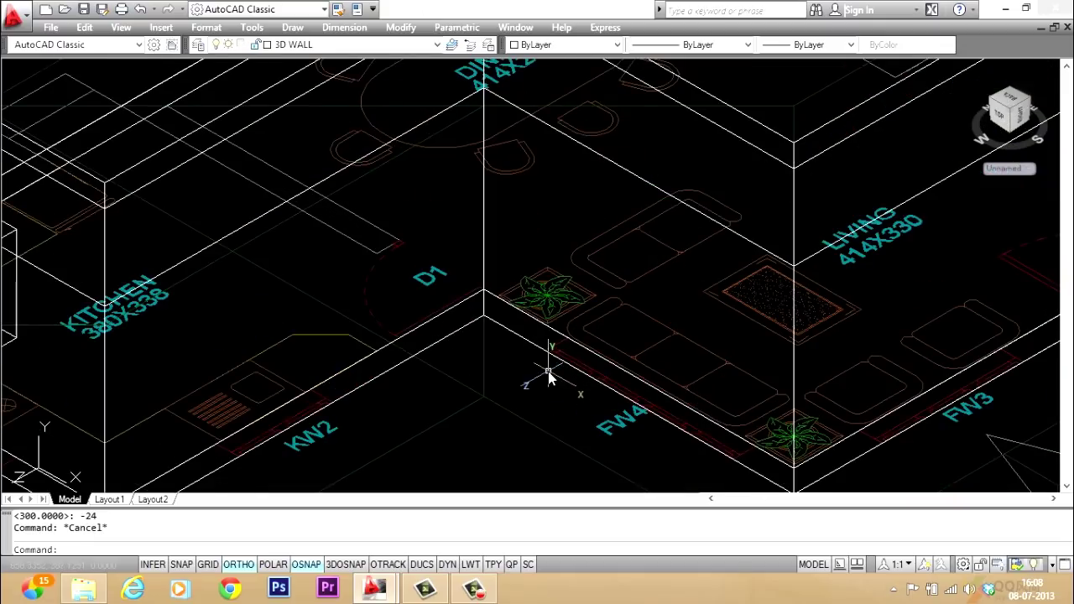
Draw a 200 by 180 rectangle starting at the FW4 wall corner.
type("rec")
key("Return")
scroll(537, 352, "down", 3)
scroll(529, 351, "up", 4)
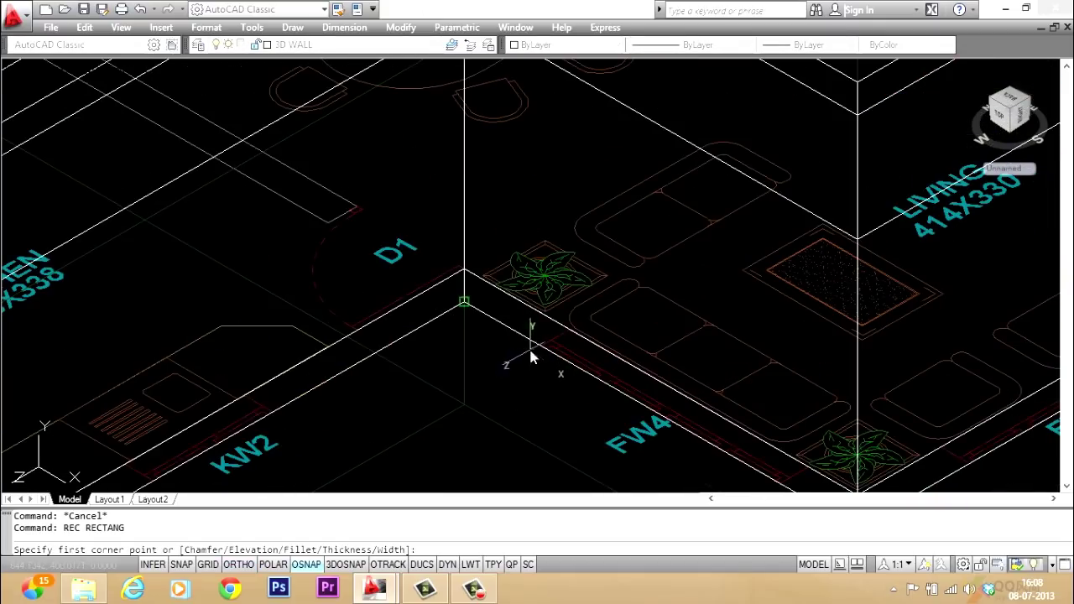
left_click(538, 347)
scroll(638, 231, "down", 2)
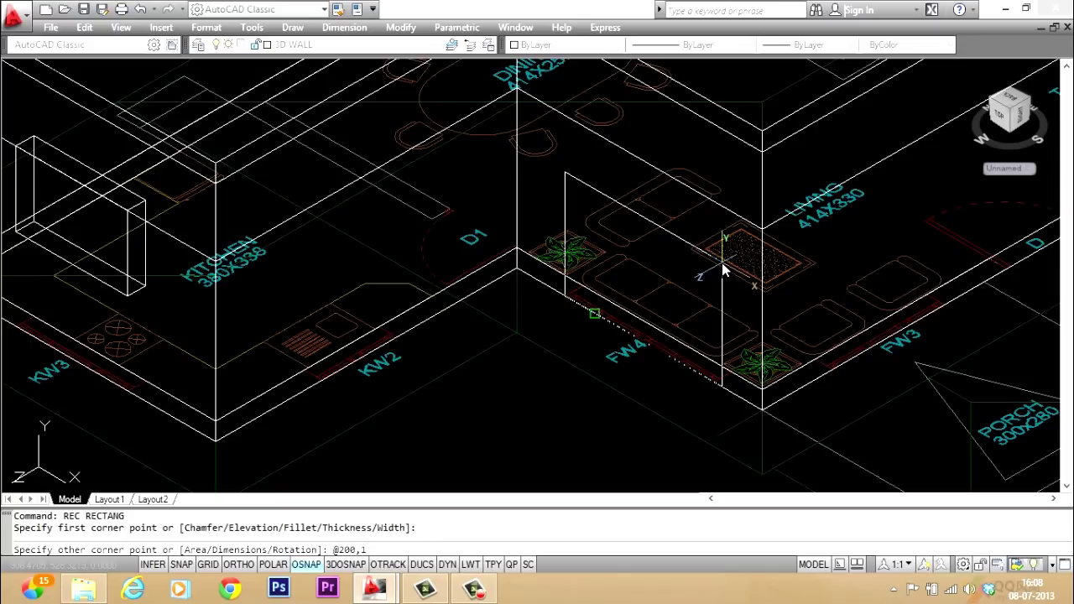
type("@200,180")
key("Return")
key("Escape")
key("Escape")
Move the rectangle up onto the wall face using a Perpendicular snap.
type("m")
key("Return")
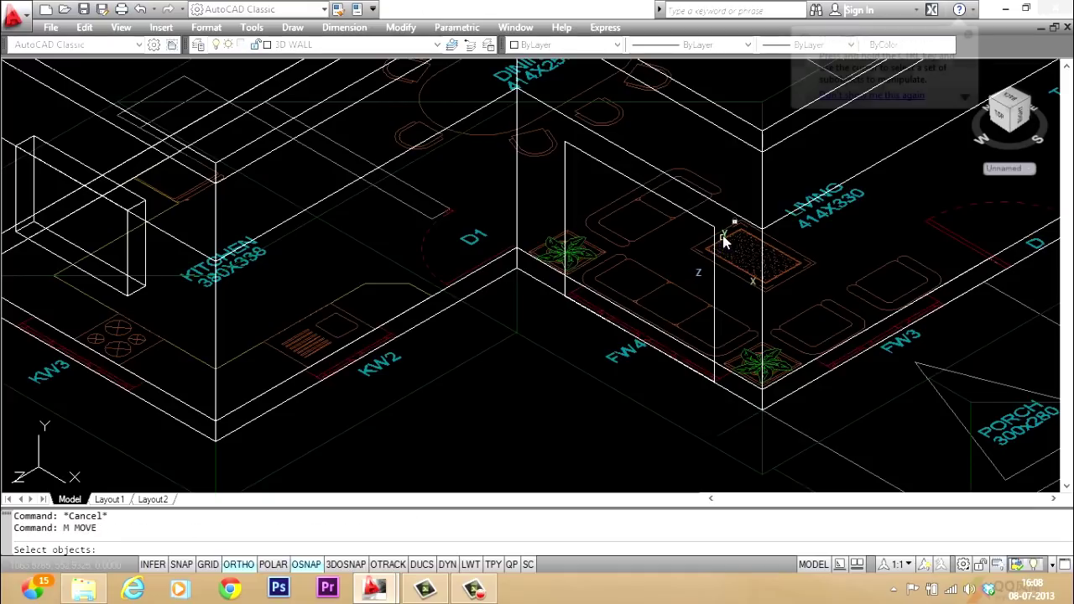
left_click(712, 231)
key("Return")
left_click(567, 142)
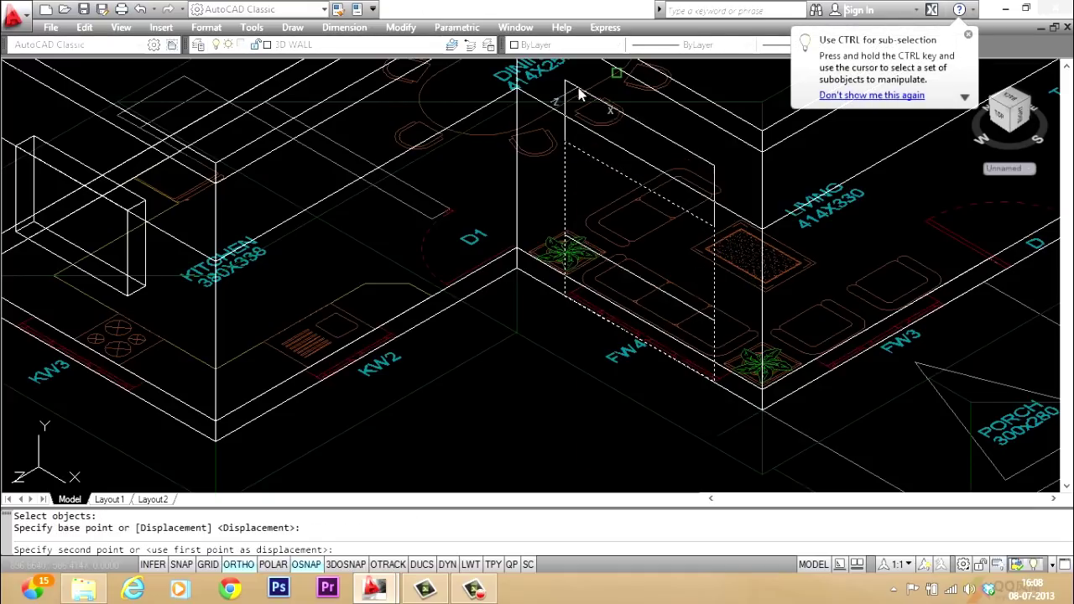
right_click(579, 95, "shift")
left_click(619, 344)
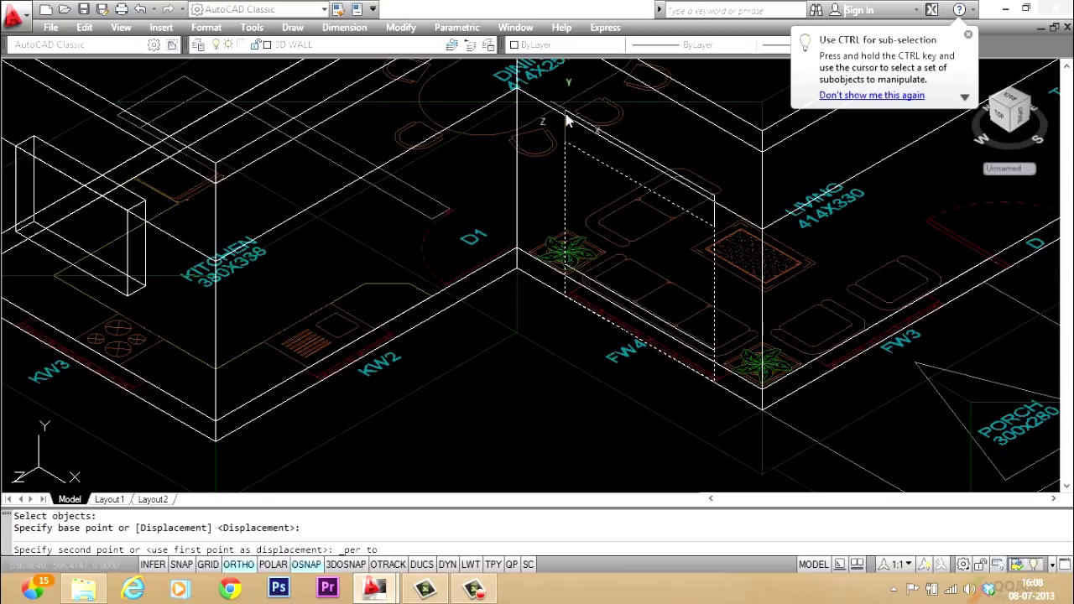
left_click(566, 115)
key("Escape")
key("Escape")
Extrude the rectangle -24 into a box through the FW4 wall.
type("ex")
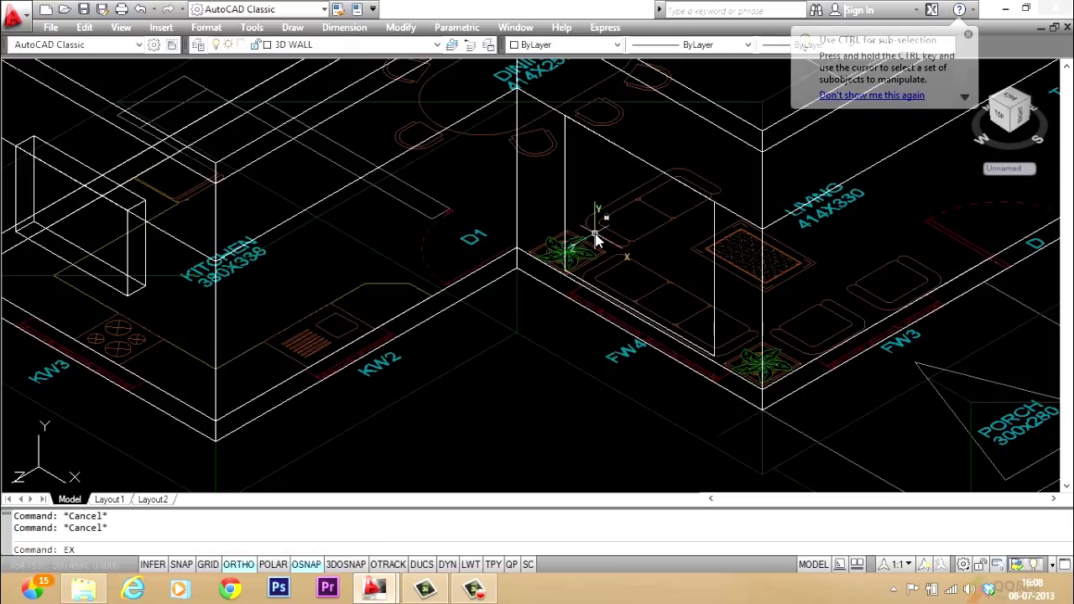
type("t")
key("Return")
left_click(714, 281)
key("Return")
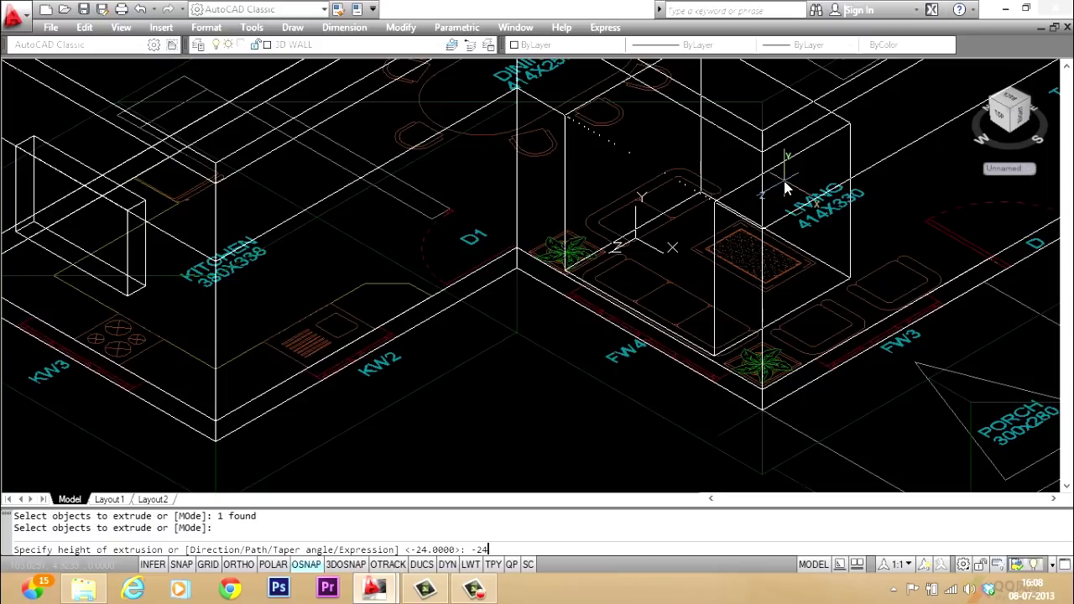
type("-24")
key("Escape")
key("Escape")
scroll(725, 187, "down", 5)
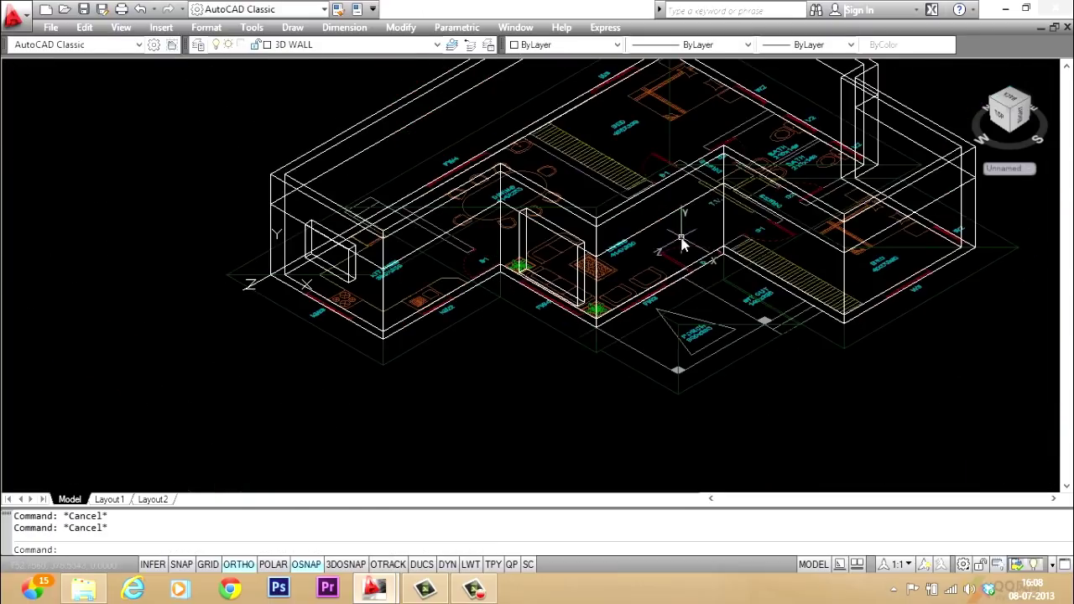
Bring the kitchen wall into view and start a three-point UCS.
scroll(741, 235, "up", 2)
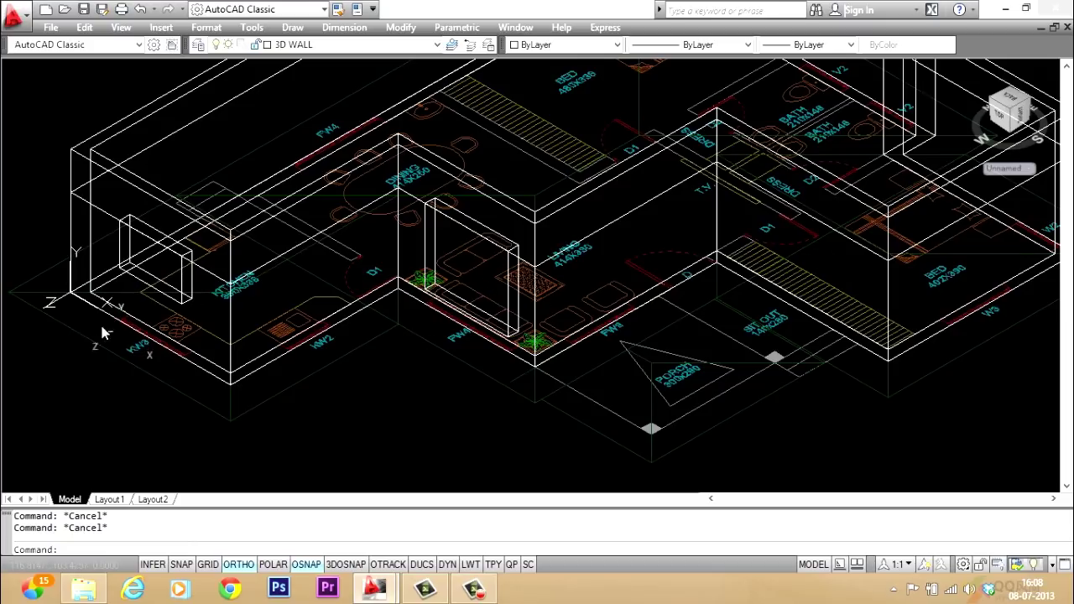
scroll(243, 284, "down", 3)
scroll(550, 267, "up", 2)
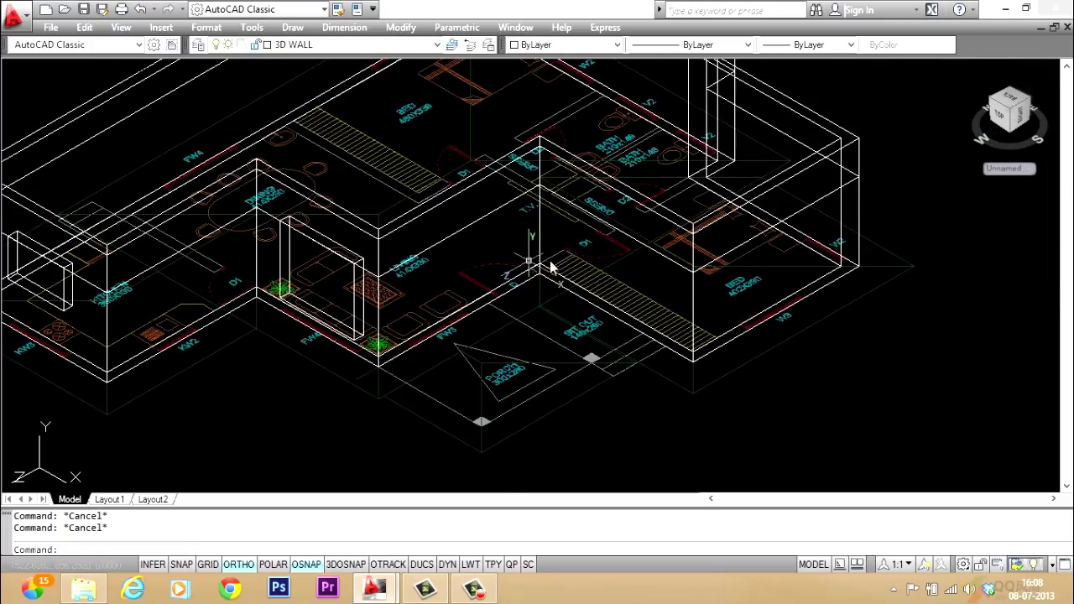
scroll(540, 269, "down", 2)
scroll(201, 266, "up", 1)
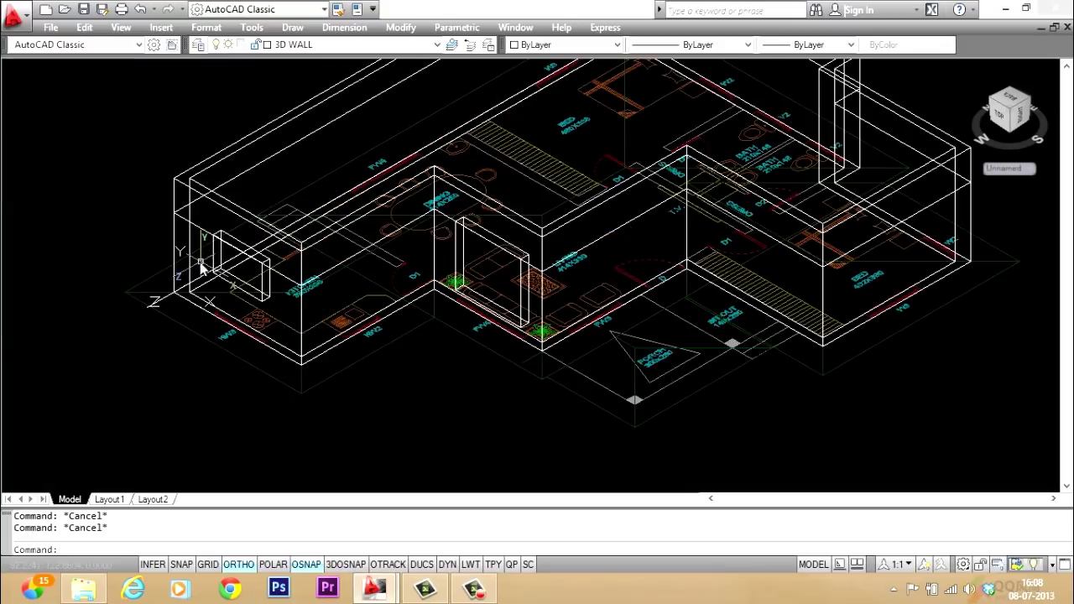
scroll(370, 277, "up", 1)
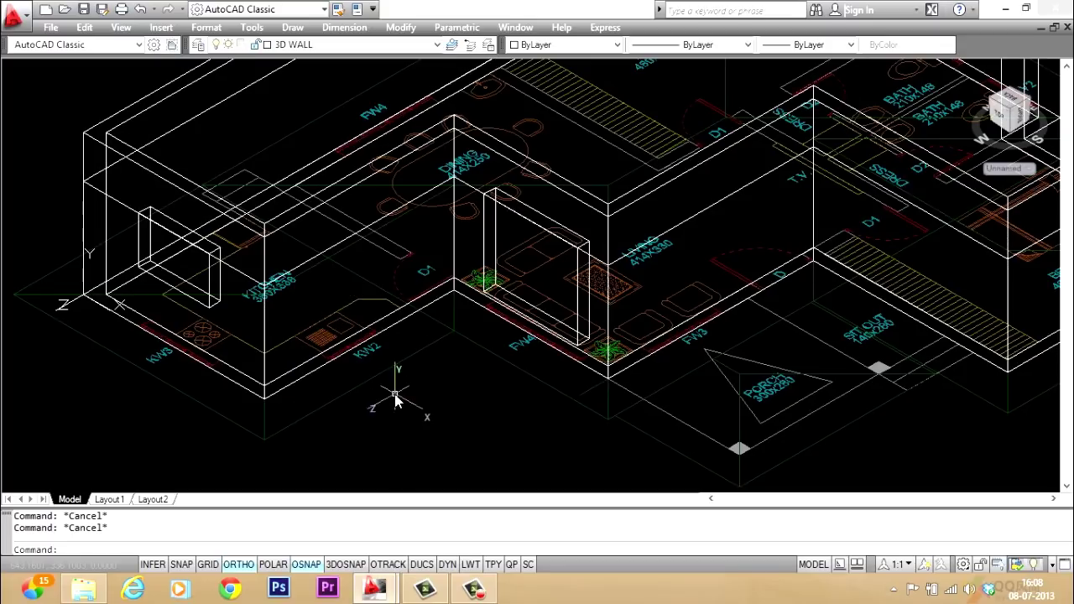
type("S")
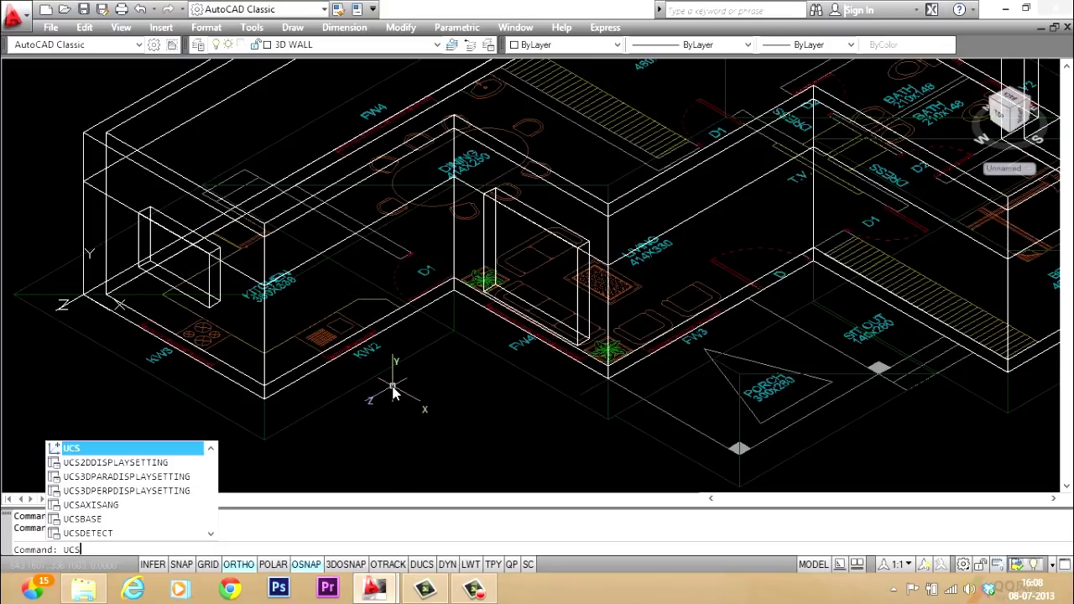
key("Return")
type("3\\")
key("Return")
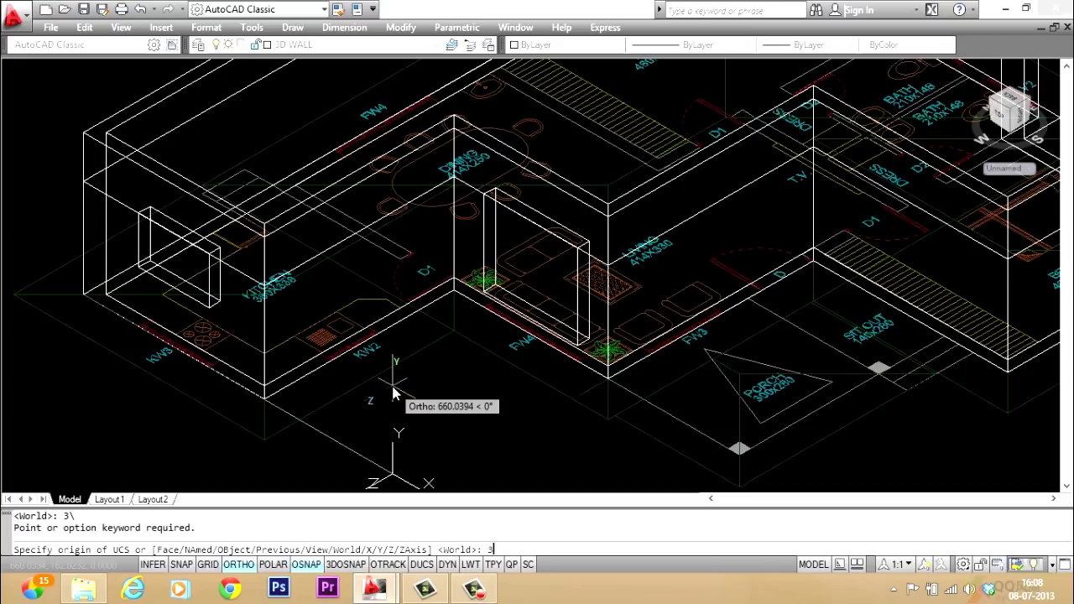
type("3")
key("Return")
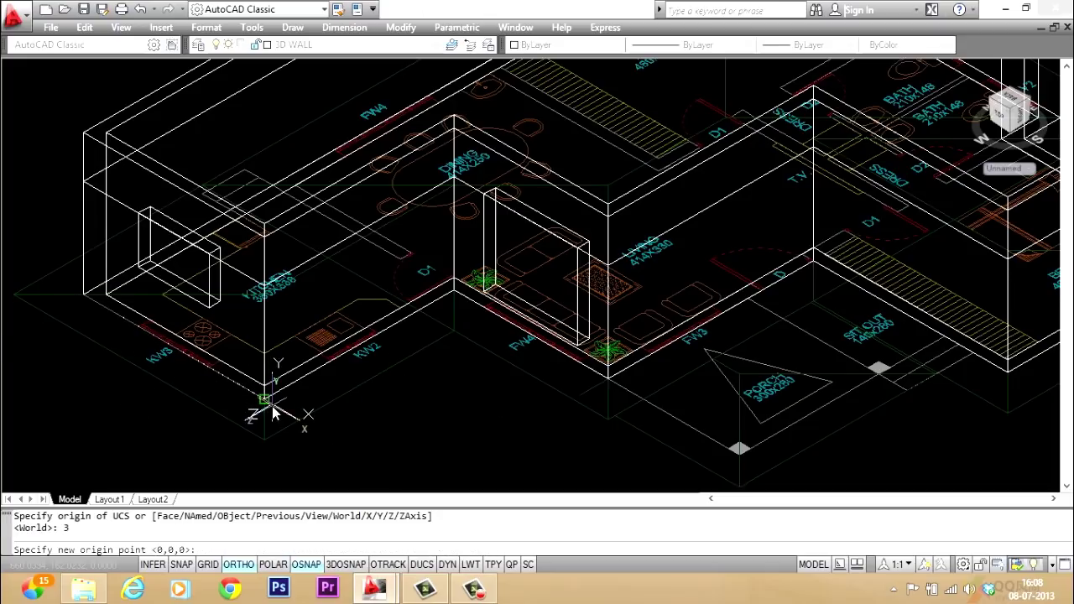
Set the UCS origin at the kitchen wall corner near KW2, X along the wall, Y upward.
left_click(272, 411)
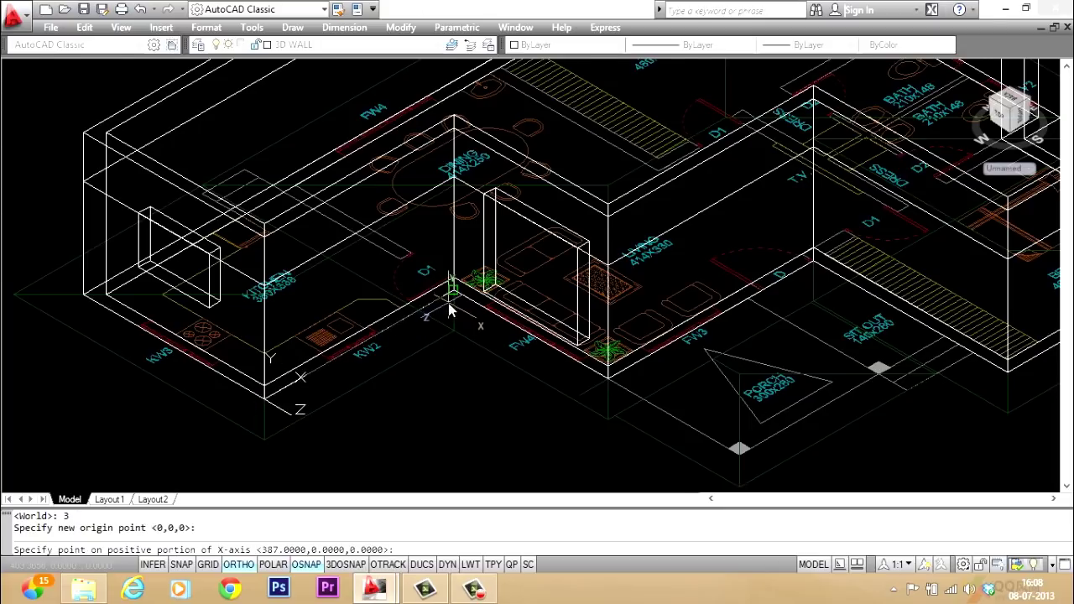
scroll(449, 310, "up", 3)
left_click(465, 373)
scroll(466, 373, "down", 2)
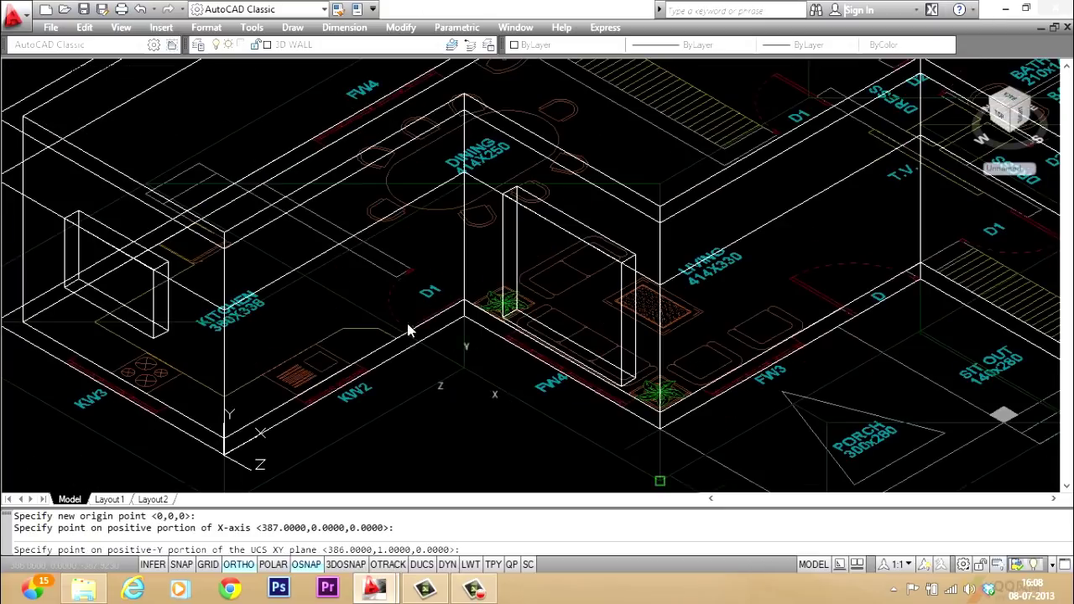
left_click(256, 236)
scroll(201, 310, "down", 2)
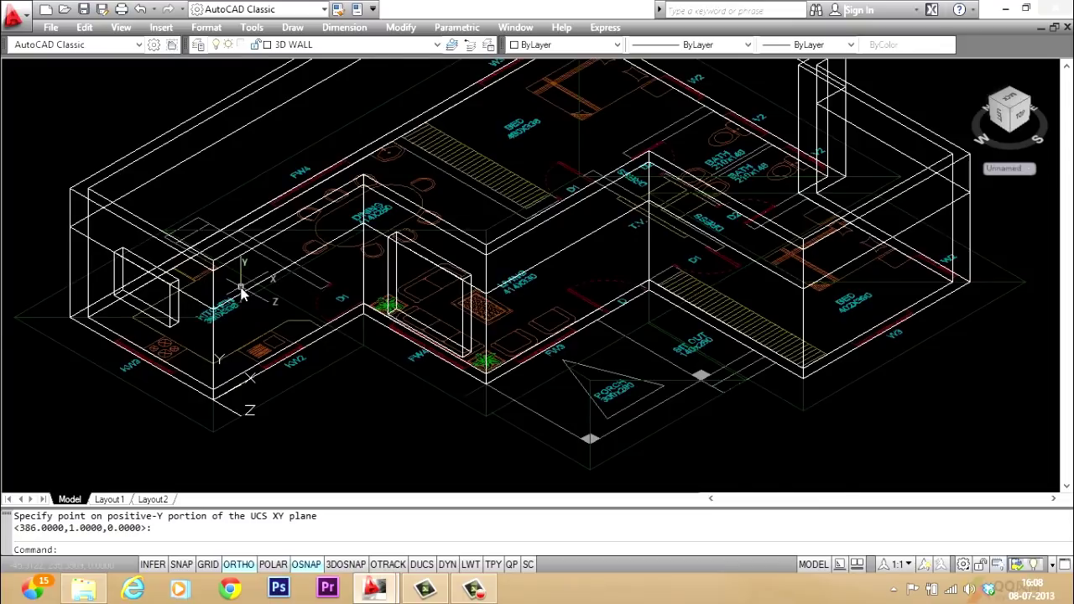
scroll(241, 289, "up", 1)
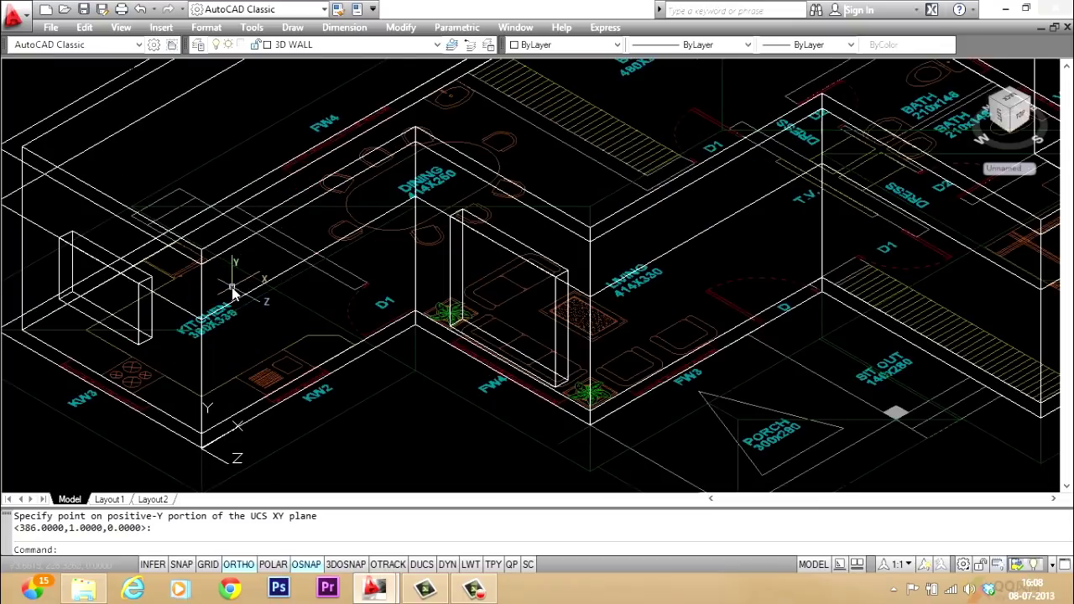
Draw a 100 by 100 rectangle at the base of the kitchen wall by KW2.
key("Return")
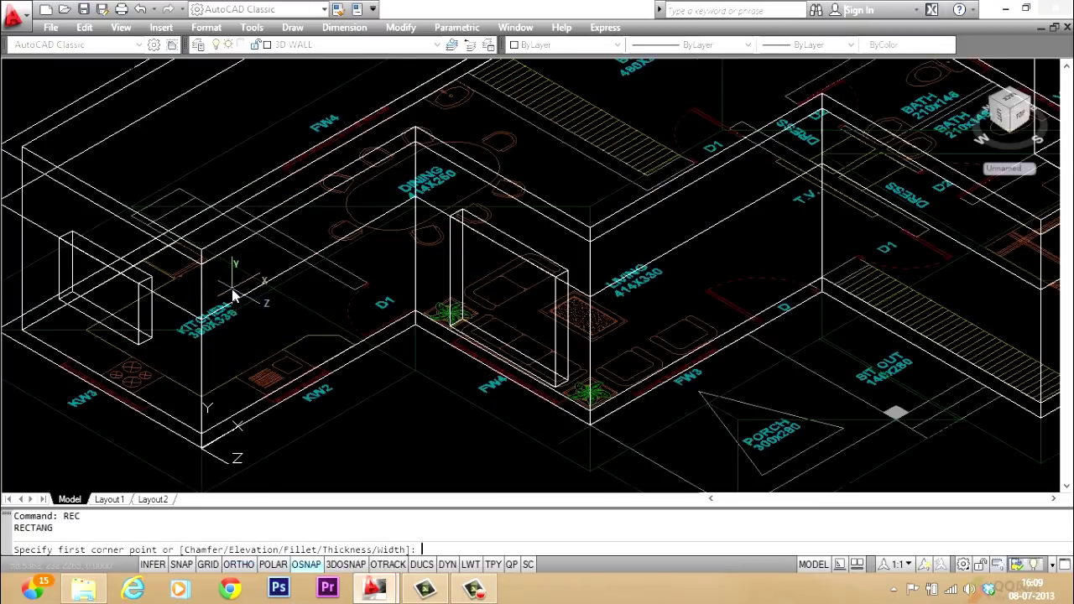
scroll(235, 369, "up", 3)
scroll(319, 470, "up", 2)
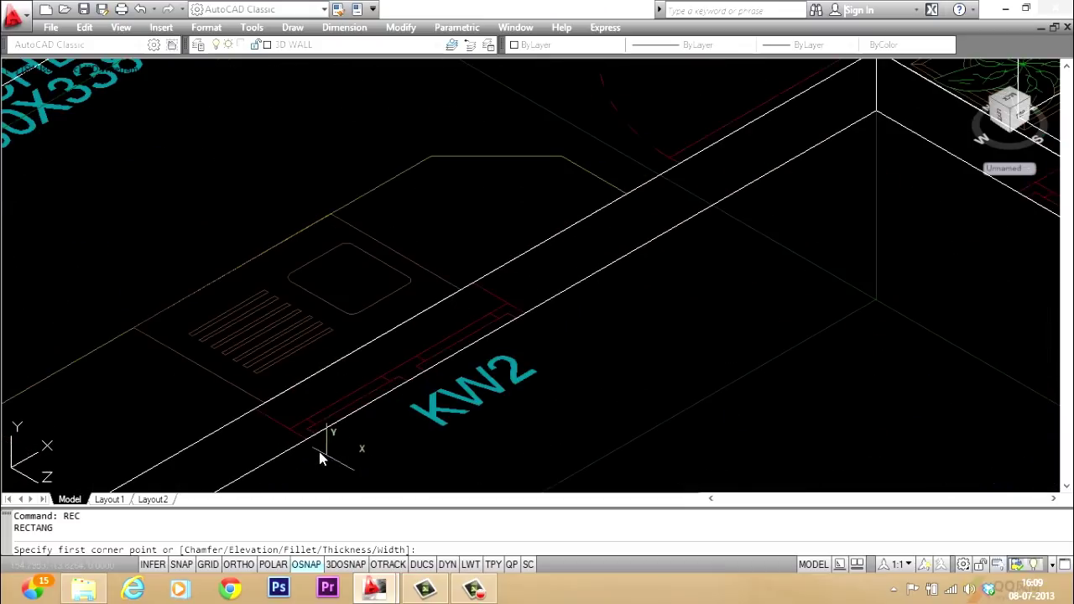
left_click(315, 441)
scroll(327, 444, "down", 2)
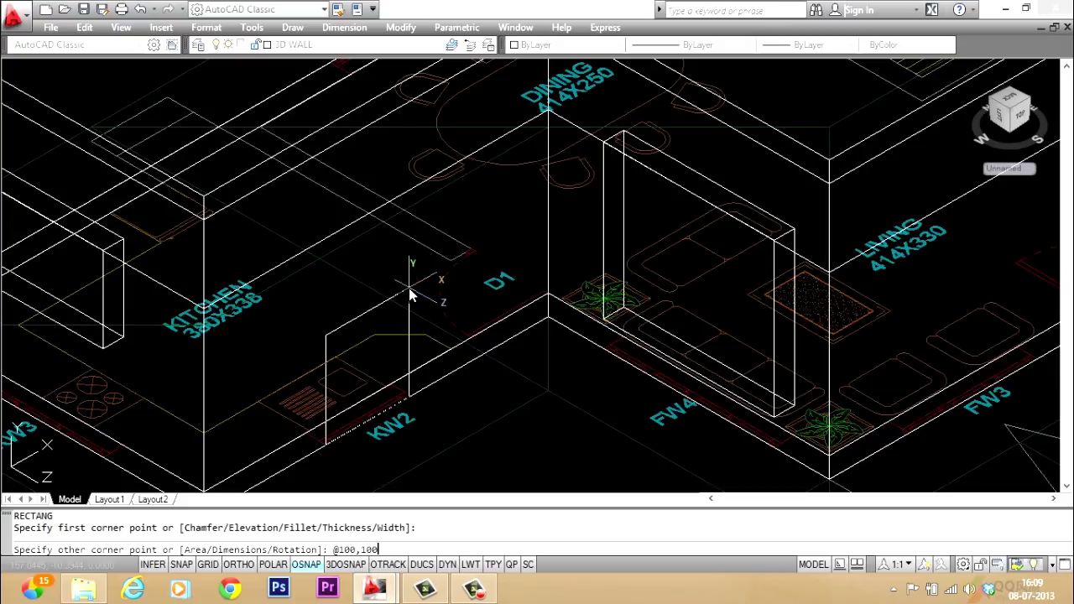
key("Return")
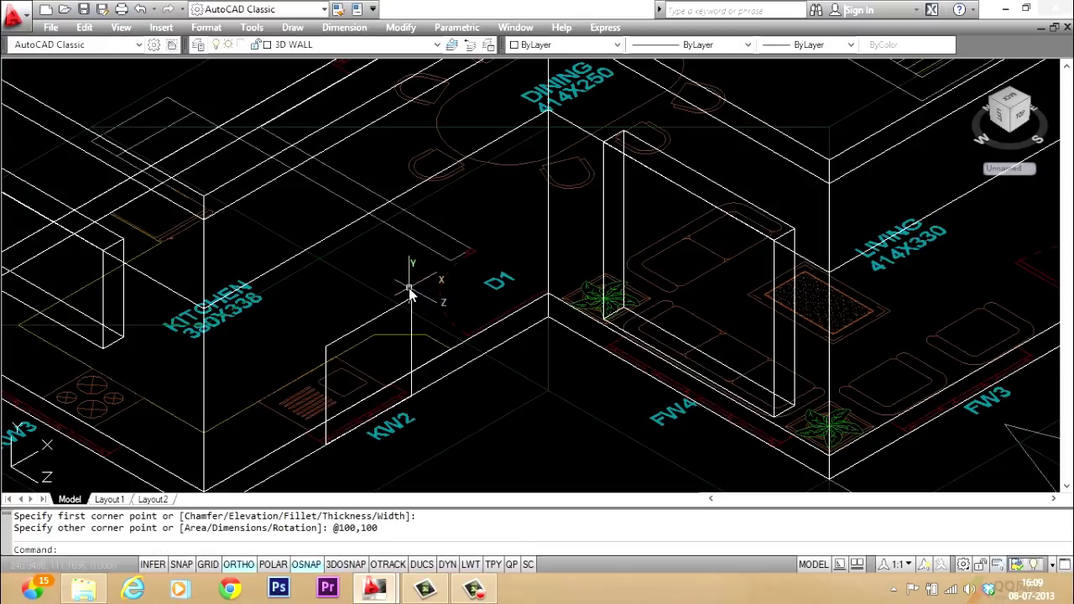
Move the last rectangle up onto the kitchen wall face with a Perpendicular snap.
type("m")
key("Return")
type("L")
key("Return")
key("Return")
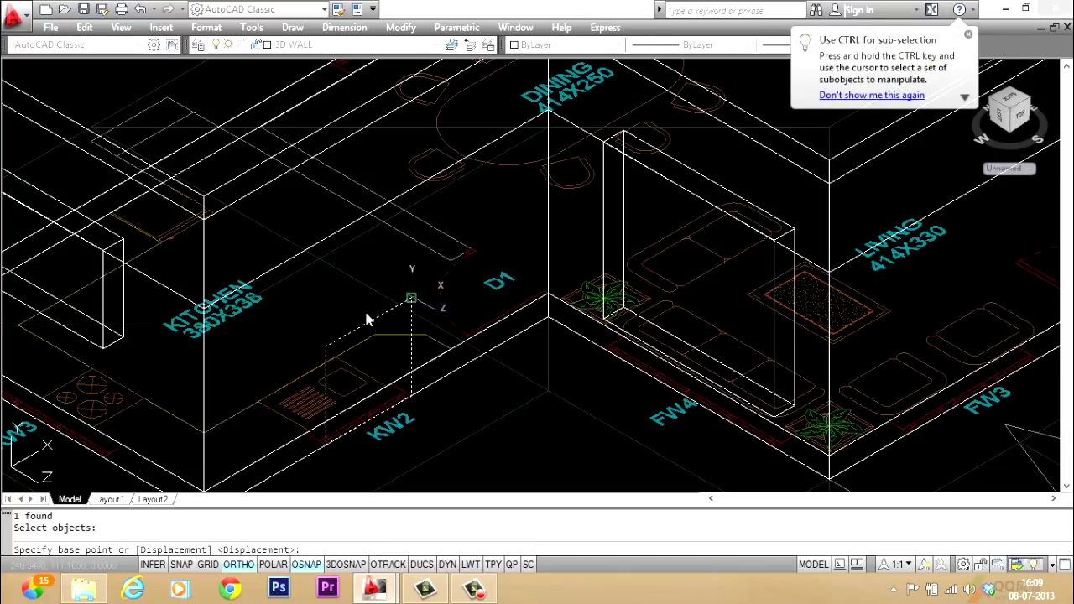
left_click(327, 344)
right_click(363, 155, "shift")
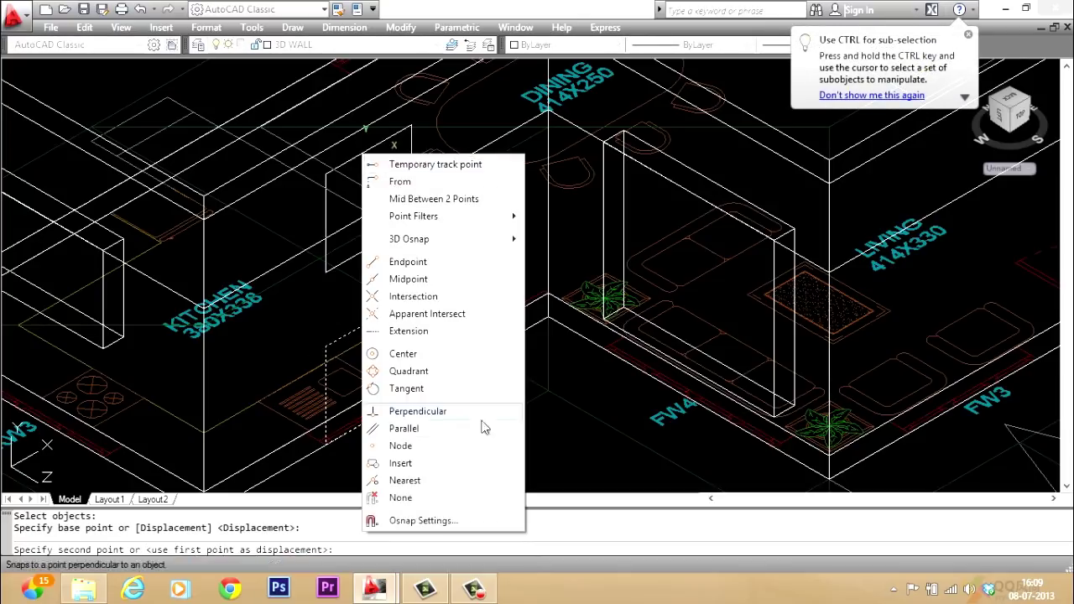
left_click(428, 420)
left_click(385, 294)
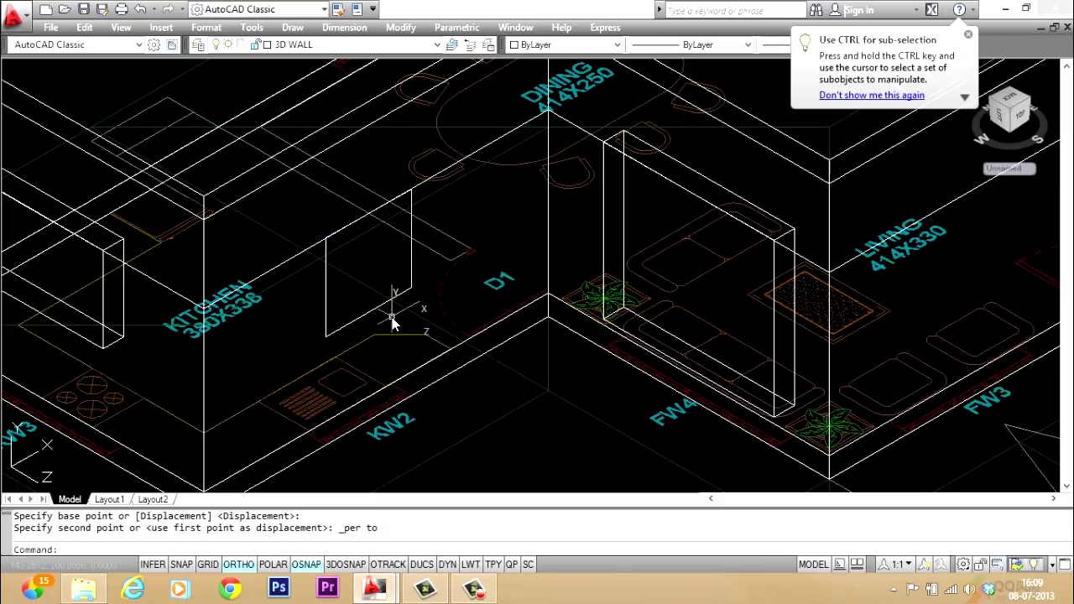
key("Escape")
key("Escape")
Extrude the 100 by 100 rectangle -24 into a window box through the wall.
type("ext")
key("Return")
left_click(386, 304)
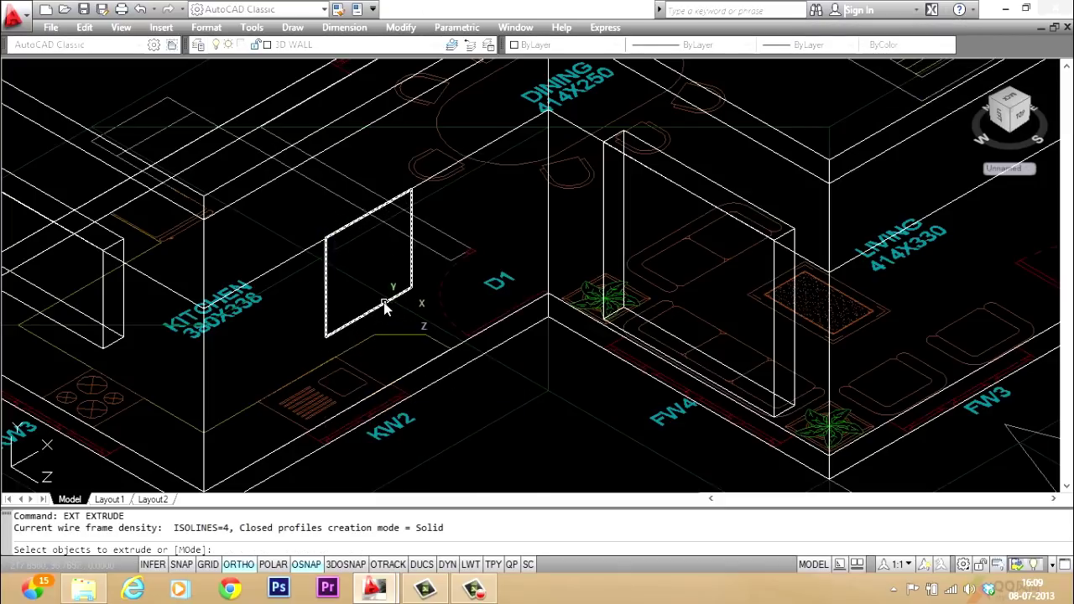
key("Return")
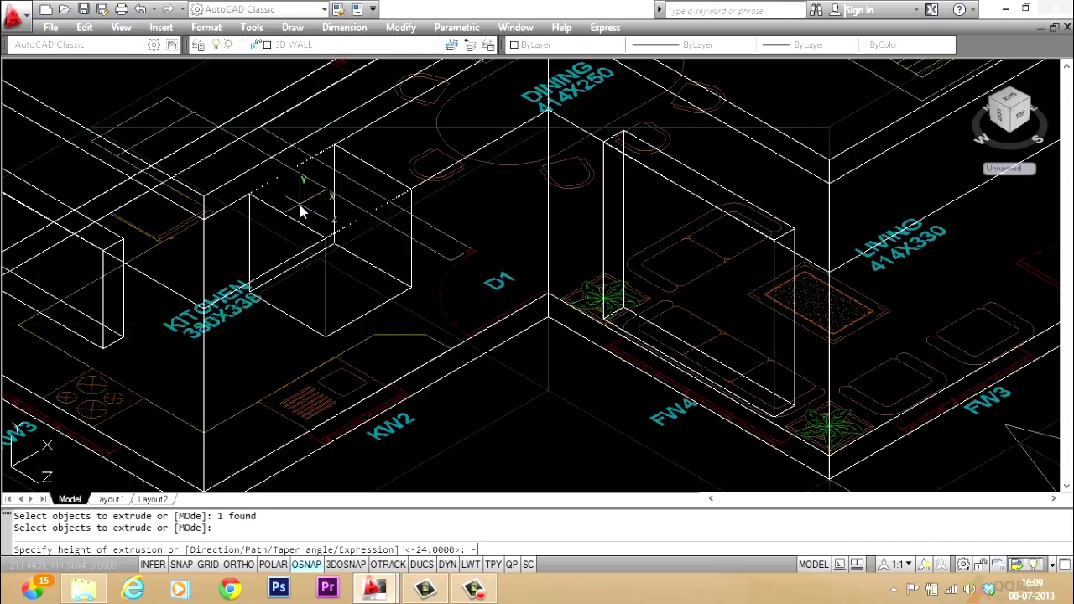
type("-24")
key("Return")
key("Escape")
key("Escape")
Zoom out and pan the view over to the living room's front wall at FW3.
scroll(163, 252, "down", 2)
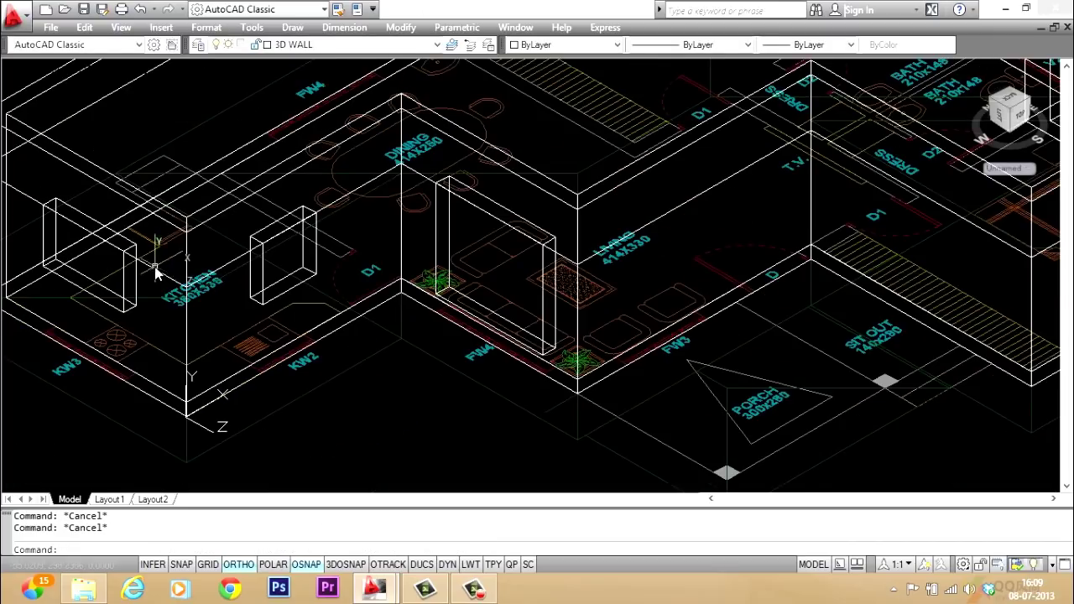
scroll(455, 324, "down", 2)
scroll(420, 339, "up", 3)
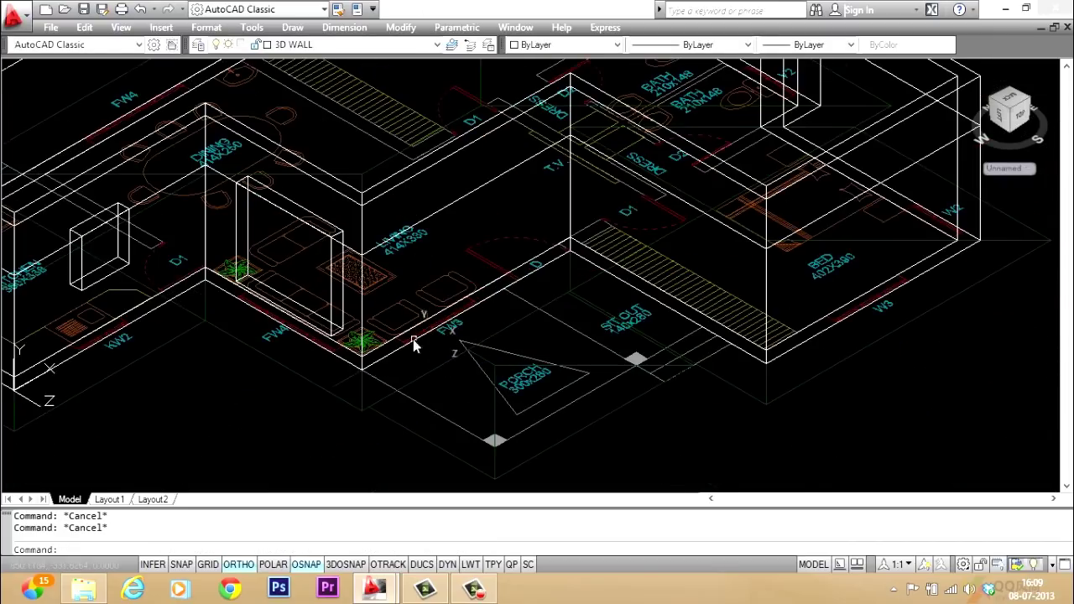
scroll(336, 285, "down", 2)
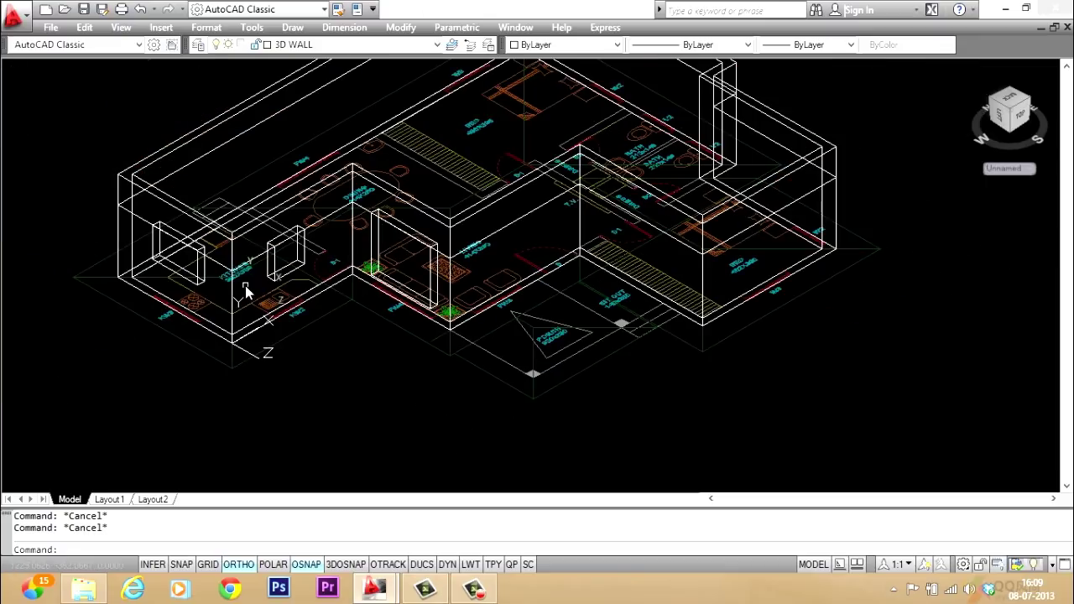
scroll(239, 335, "up", 2)
middle_click_drag(412, 314, 280, 360)
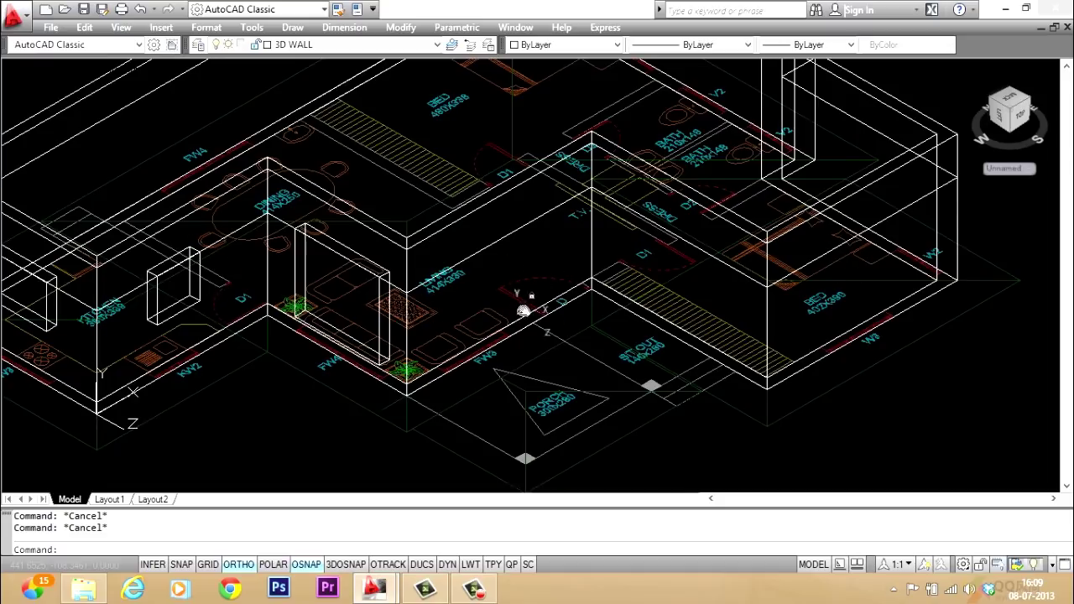
scroll(451, 369, "up", 2)
Draw a 150 by 180 rectangle starting at the FW3 wall.
type("C")
key("Return")
scroll(451, 369, "up", 4)
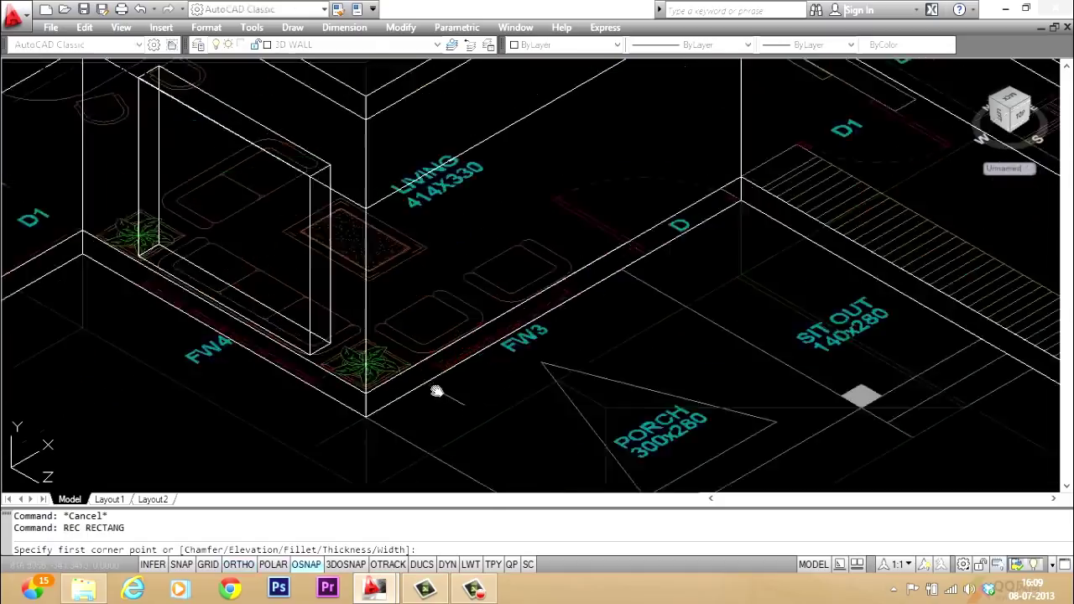
left_click(454, 359)
scroll(459, 385, "down", 3)
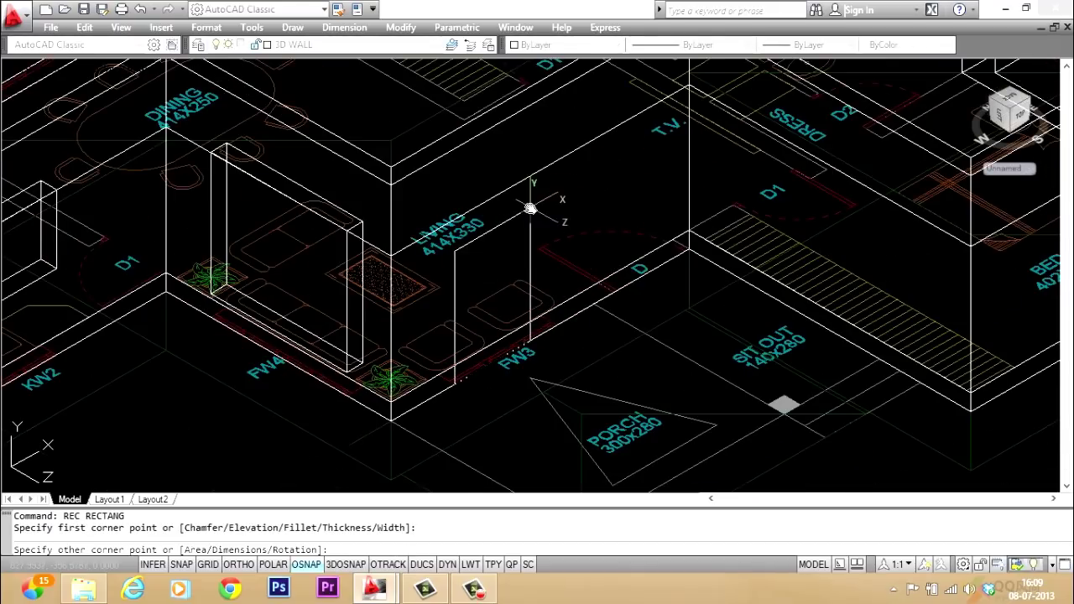
type("@150,1")
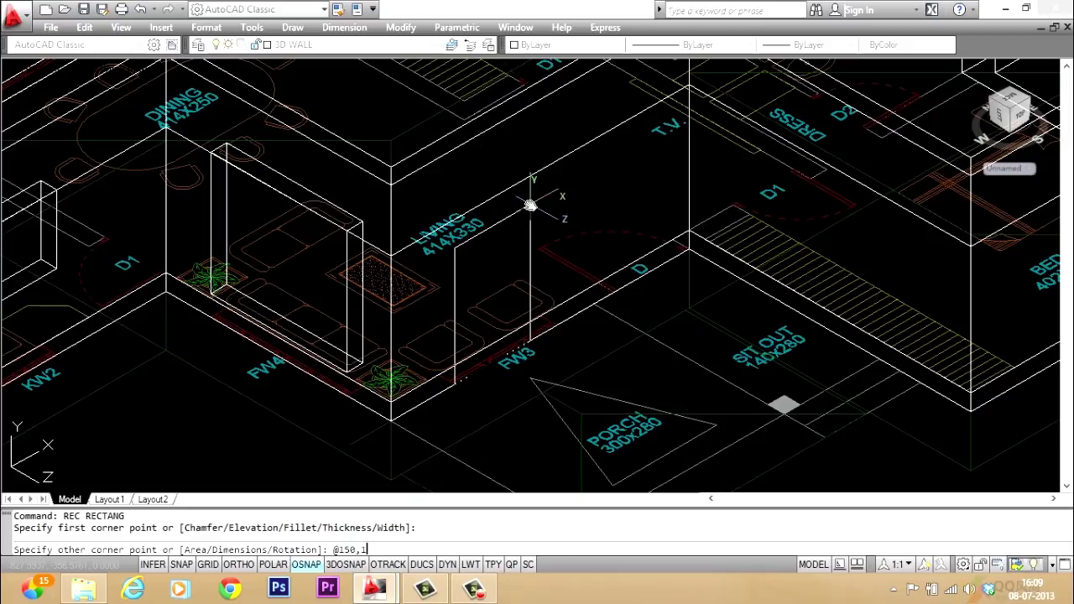
type("80\\")
key("Return")
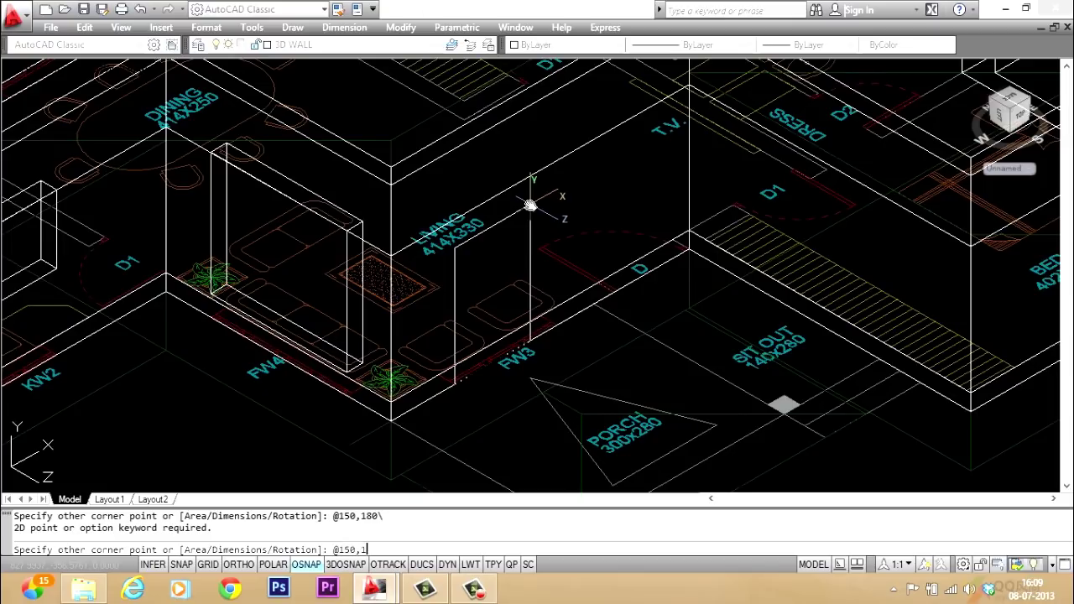
key("Return")
key("F8")
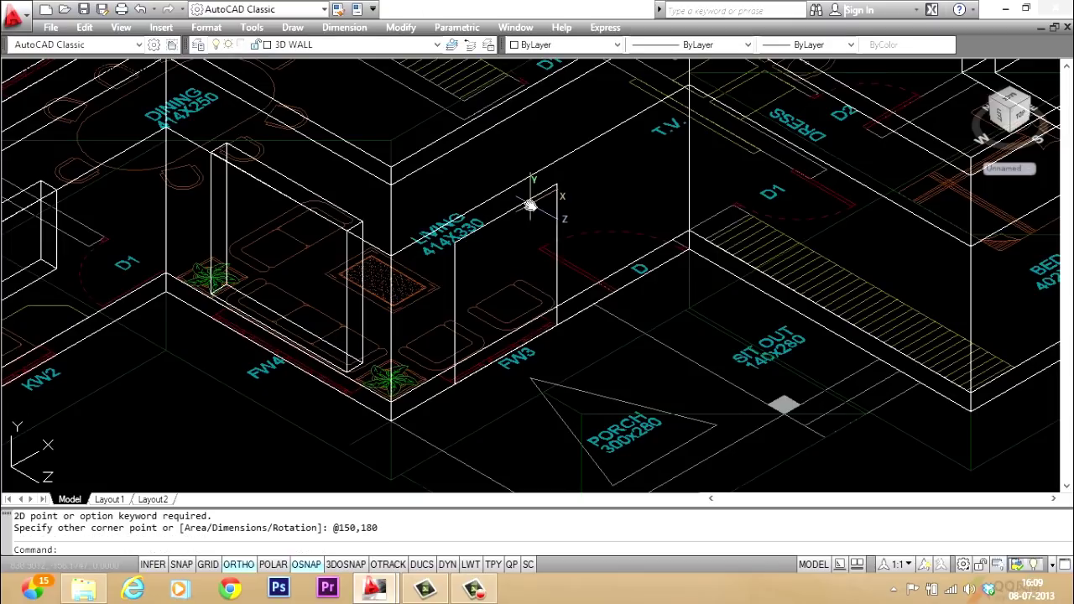
key("Escape")
key("Escape")
Move the rectangle flush onto the living room wall face using a Perpendicular snap.
scroll(444, 300, "down", 3)
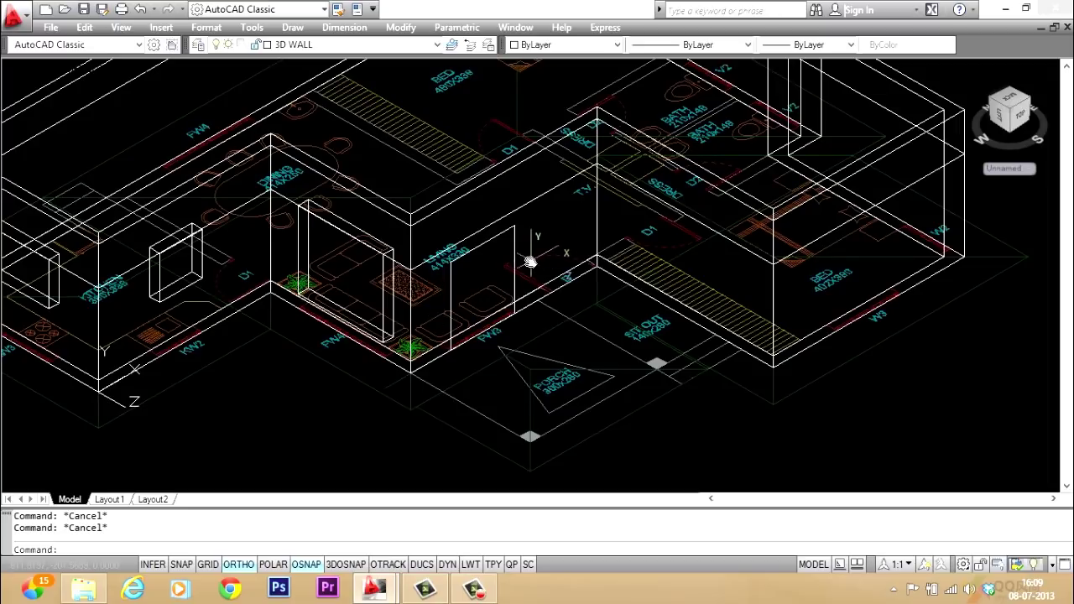
type("m")
key("Return")
left_click(516, 240)
key("Return")
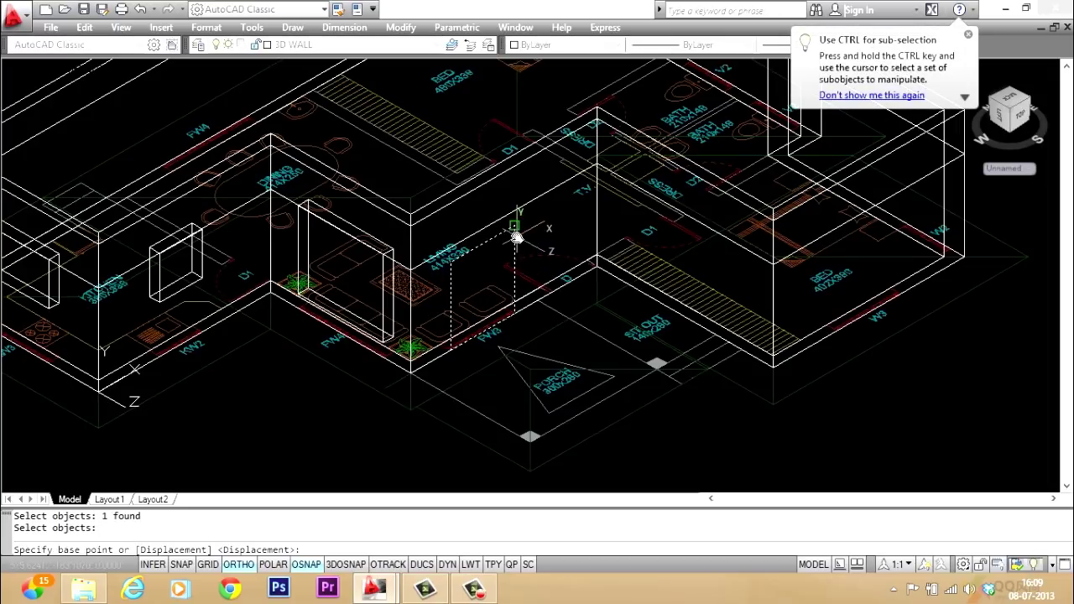
left_click(515, 228)
right_click(518, 186, "shift")
left_click(537, 372)
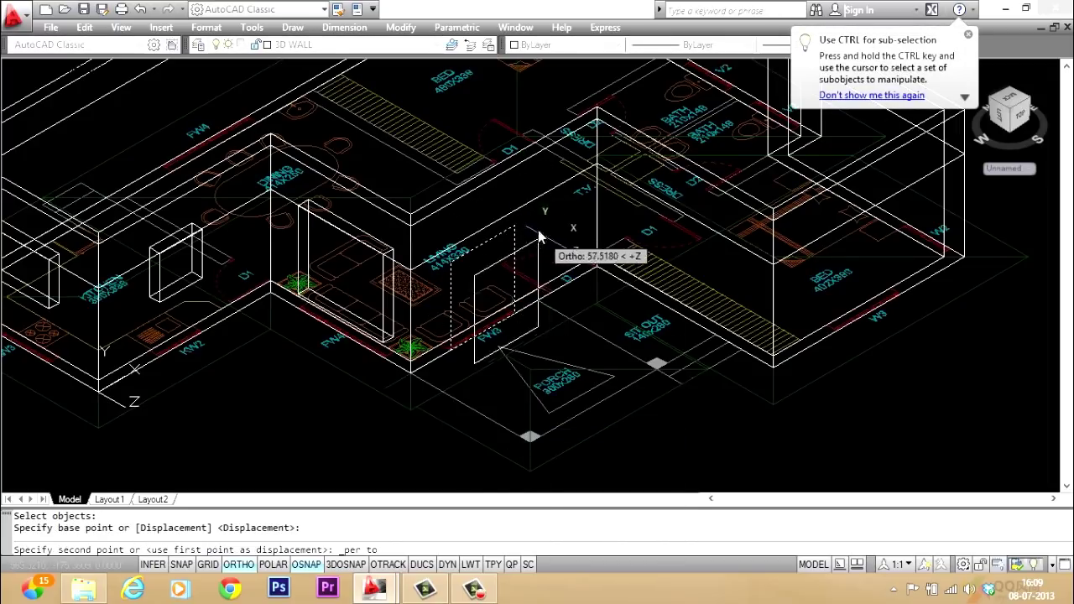
left_click(515, 205)
scroll(394, 307, "down", 3)
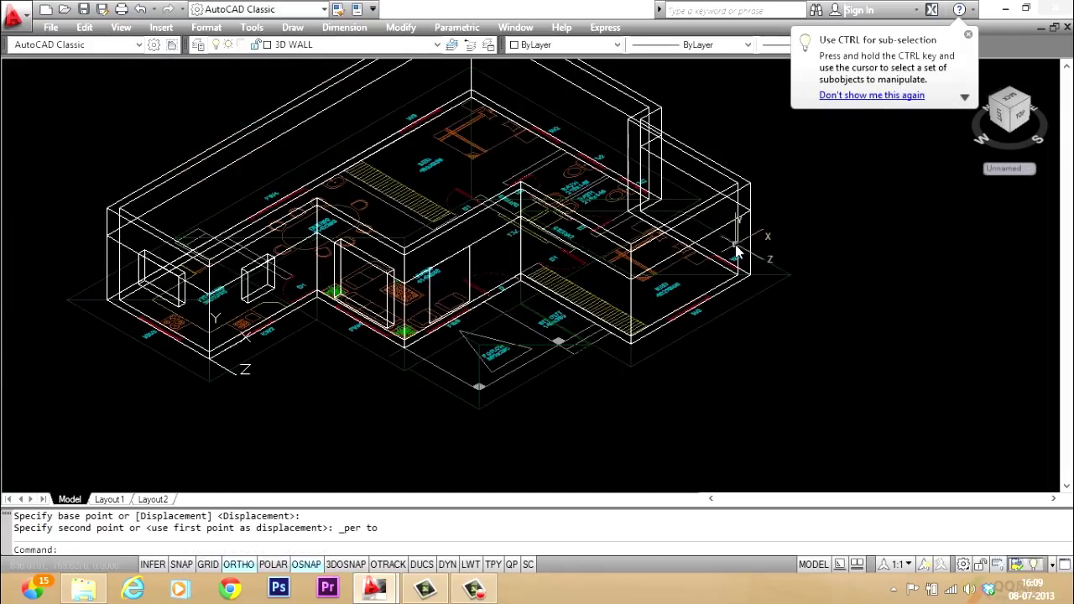
scroll(736, 249, "up", 5)
Draw a 150 by 150 window rectangle at W3.
key("Escape")
key("Escape")
type("REC")
key("Return")
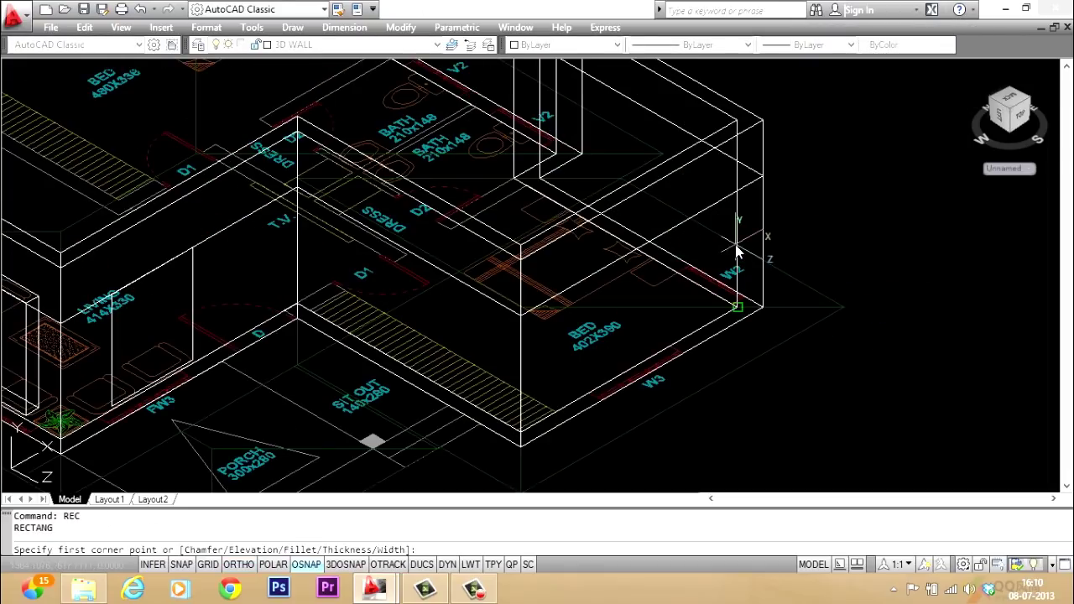
scroll(690, 406, "up", 5)
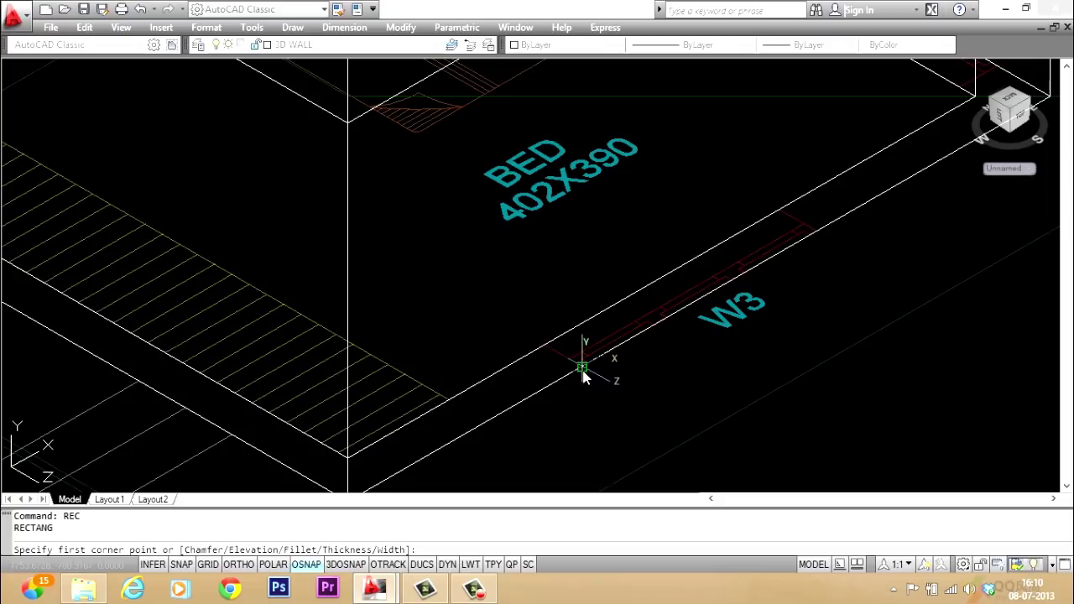
left_click(594, 385)
scroll(602, 425, "down", 4)
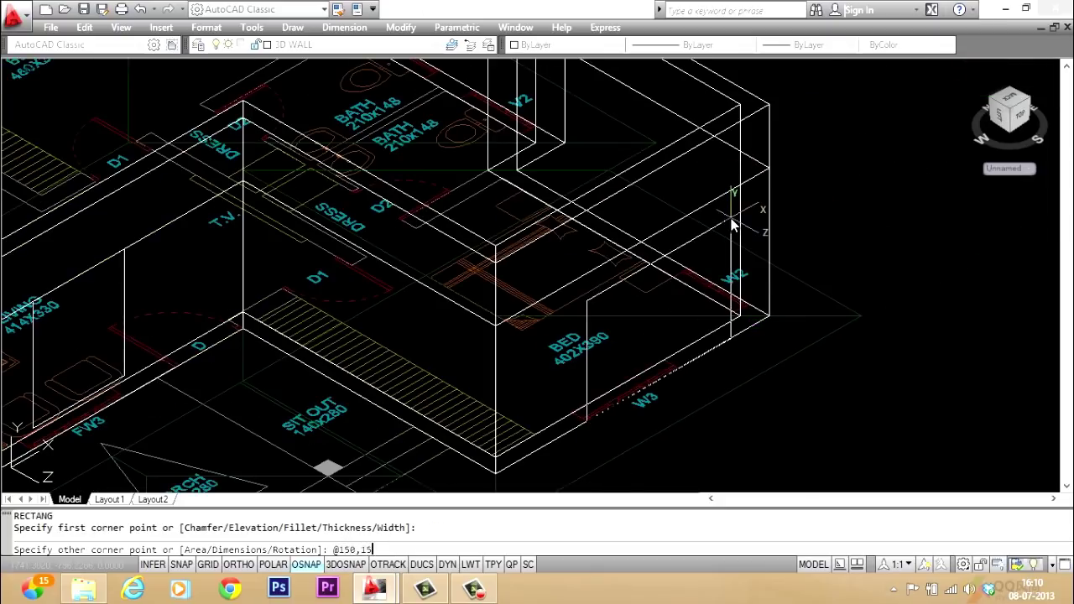
key("Return")
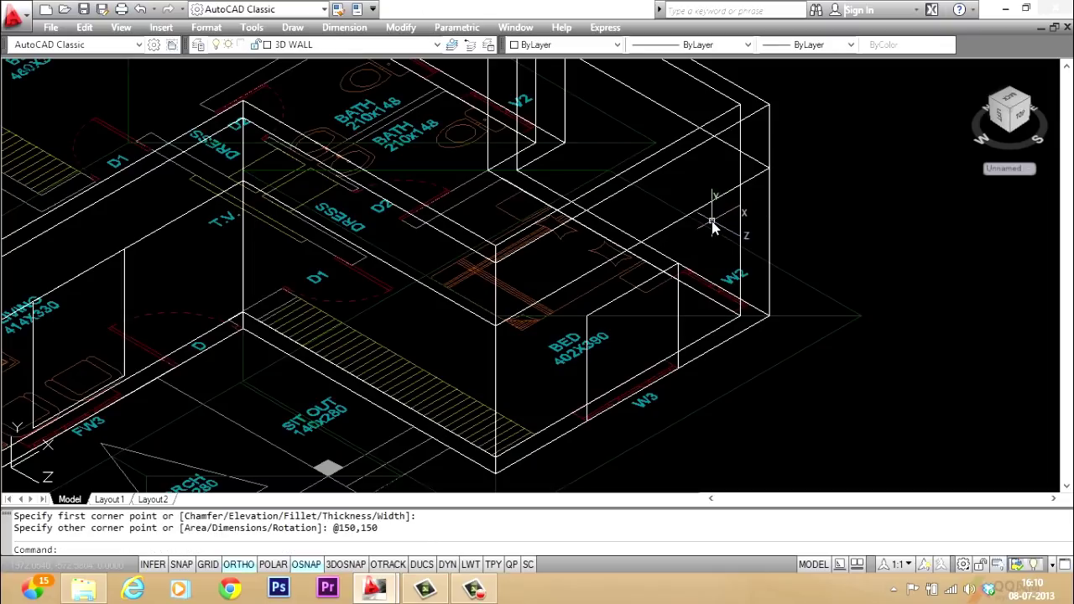
Move the W3 rectangle up onto the bedroom wall face with a Perpendicular snap.
type("M")
key("Return")
left_click(596, 314)
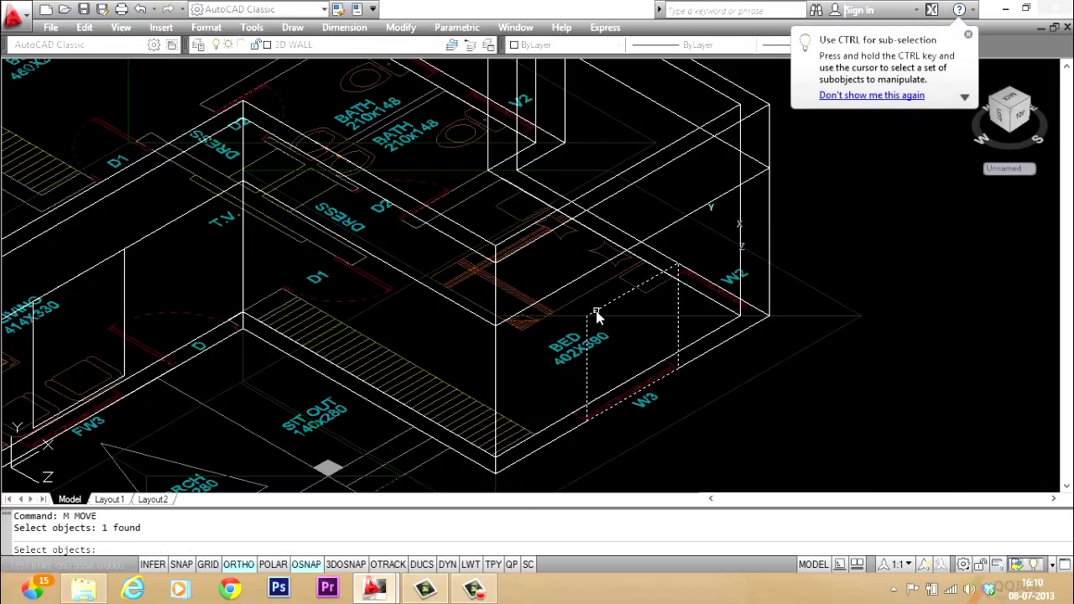
key("Return")
left_click(593, 313)
right_click(597, 278, "shift")
left_click(652, 383)
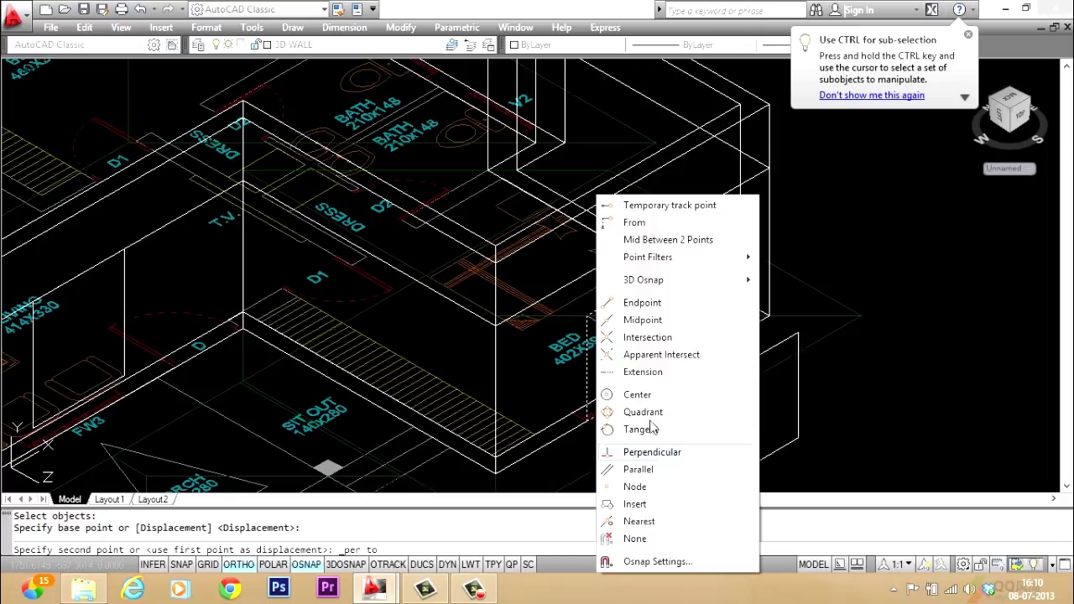
left_click(628, 359)
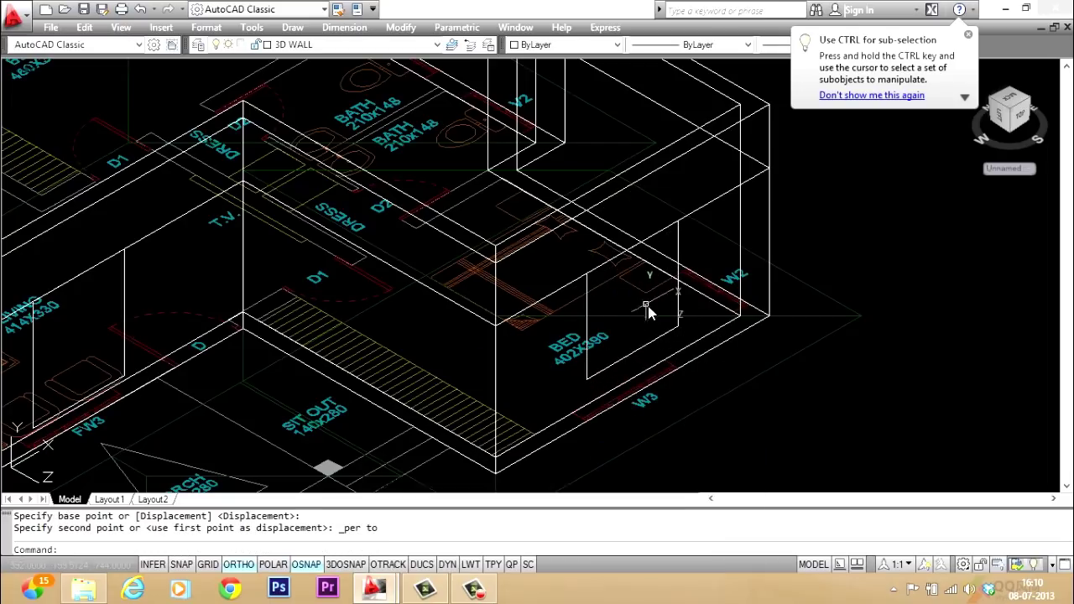
scroll(618, 310, "down", 2)
scroll(618, 308, "up", 1)
key("Escape")
Extrude the FW3 living-room and W3 bedroom window outlines together.
type("EX")
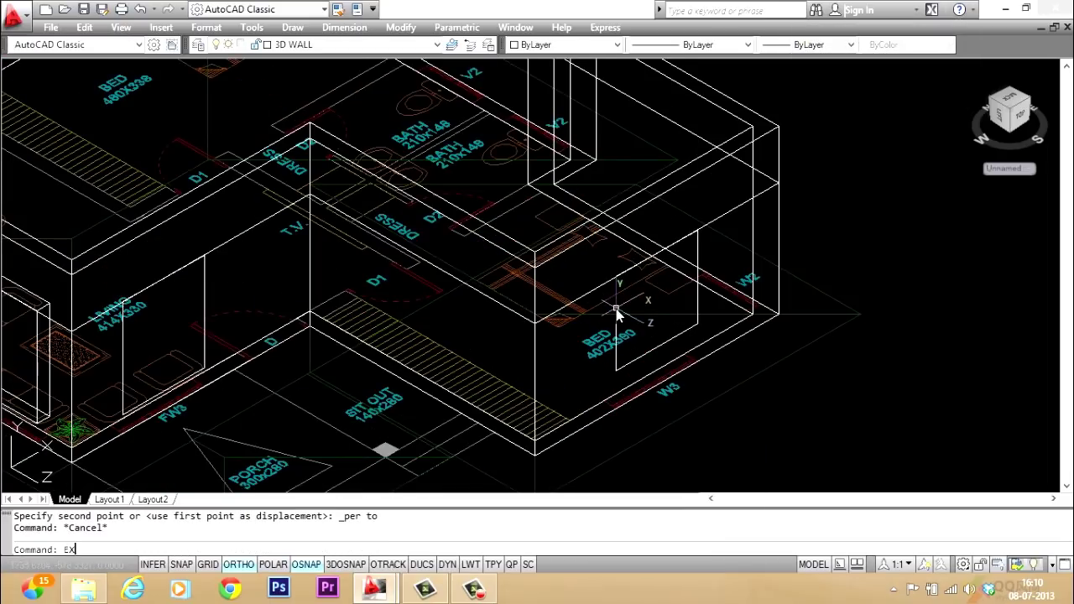
type("T")
key("Return")
left_click(207, 289)
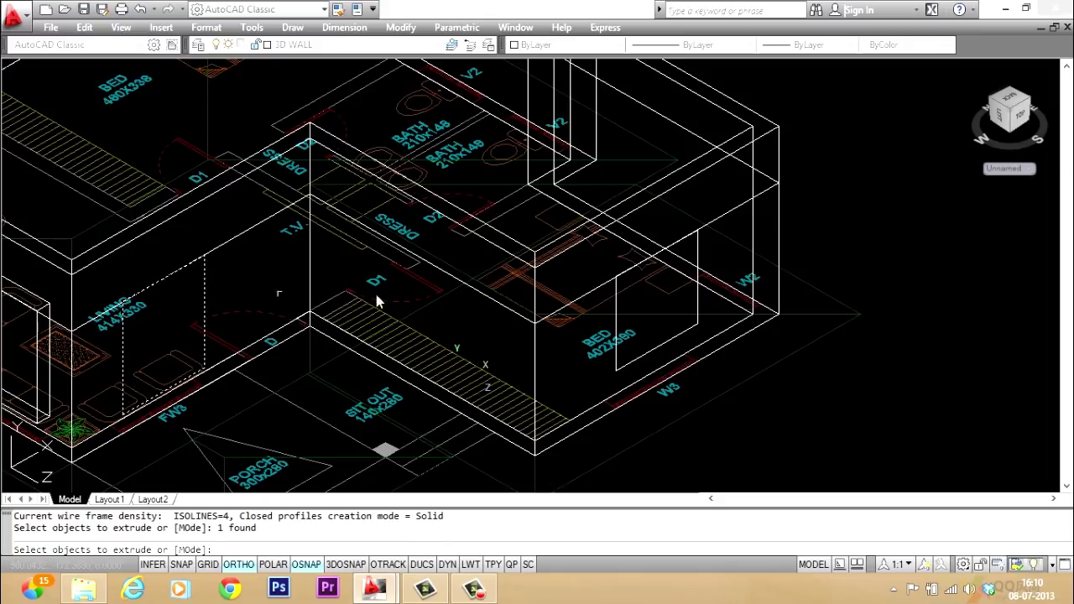
left_click(617, 325)
key("Return")
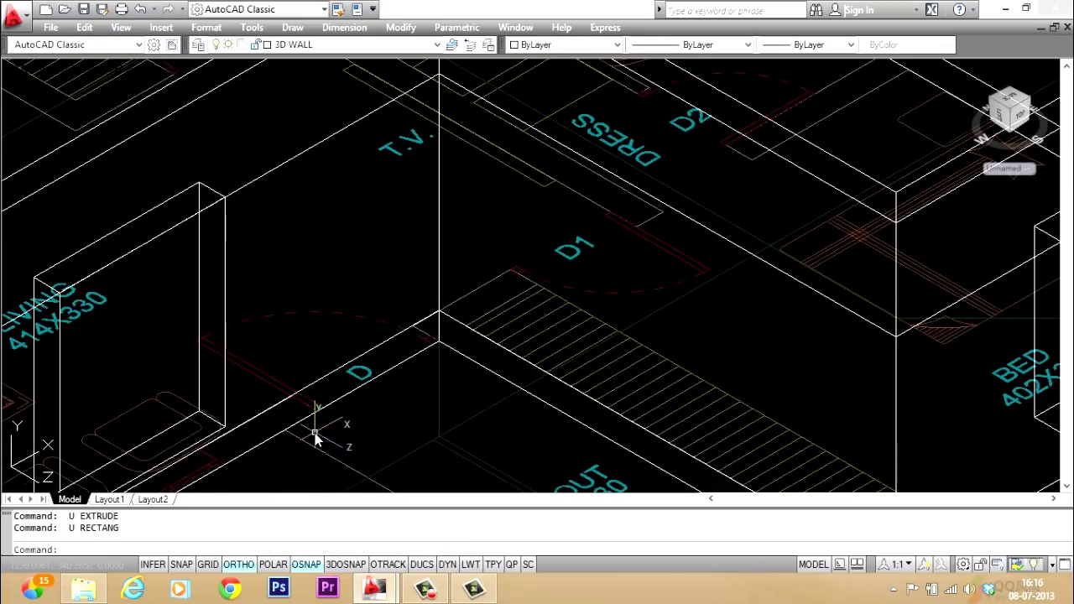
With ORTHO on, draw a tall door rectangle on the wall beside the T.V.
key("Return")
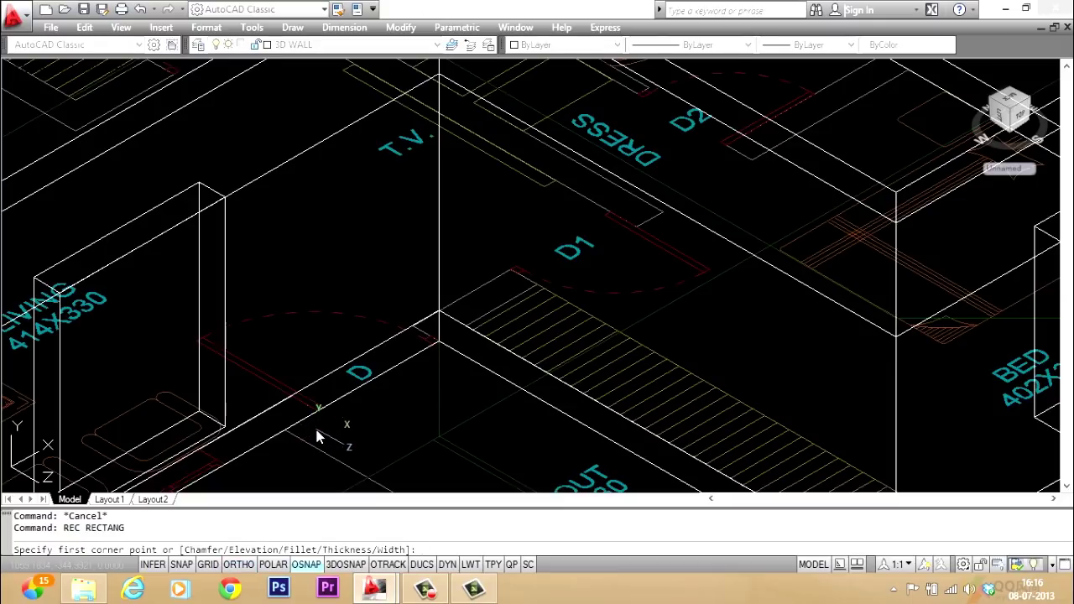
scroll(315, 435, "up", 3)
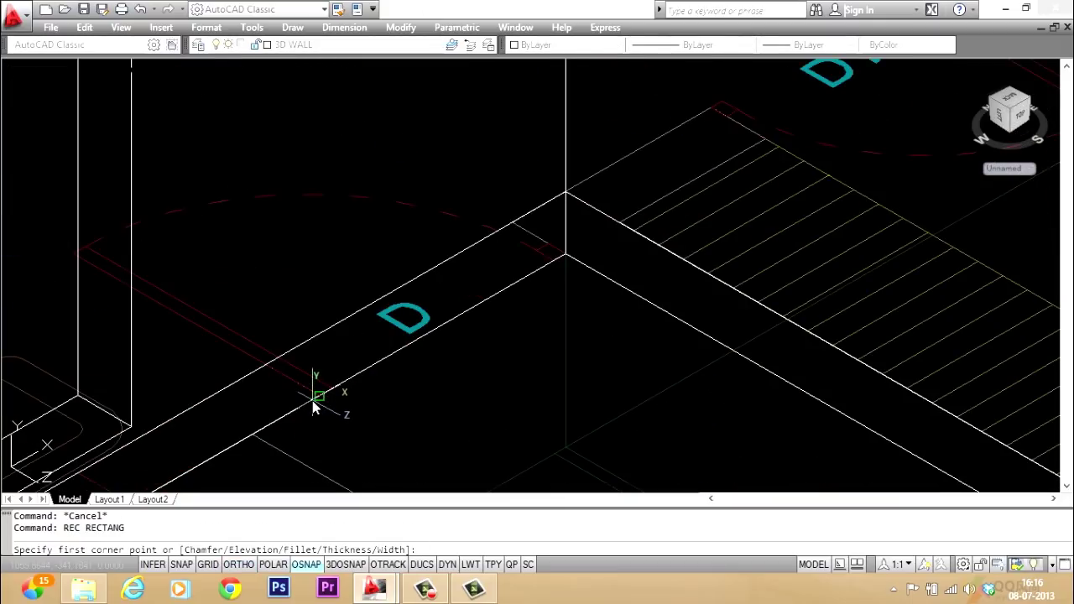
left_click(312, 401)
scroll(391, 423, "down", 3)
scroll(458, 153, "up", 2)
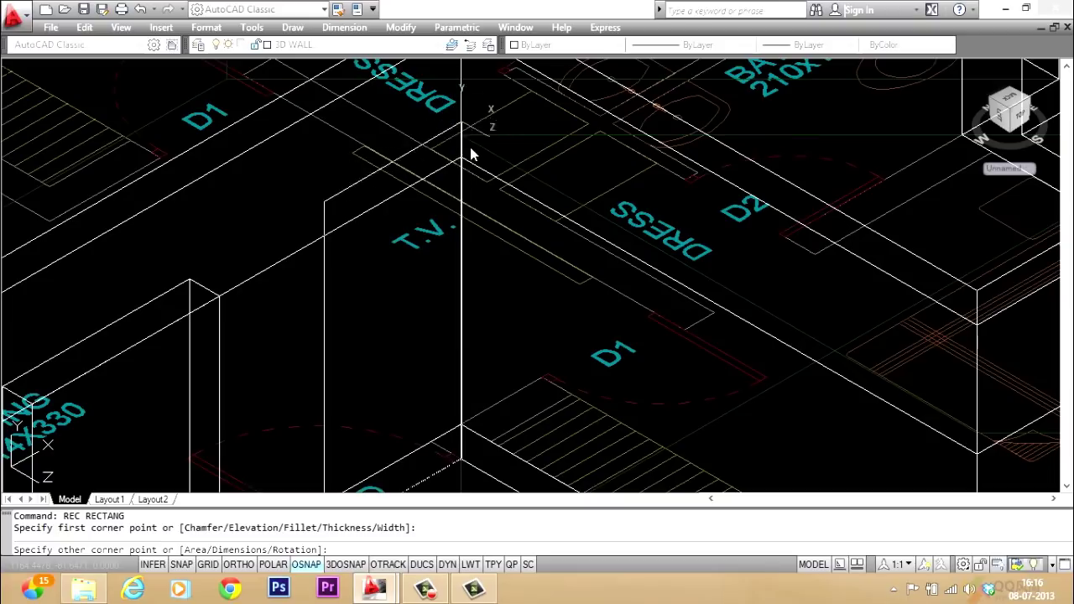
key("F8")
left_click(470, 162)
scroll(380, 197, "down", 2)
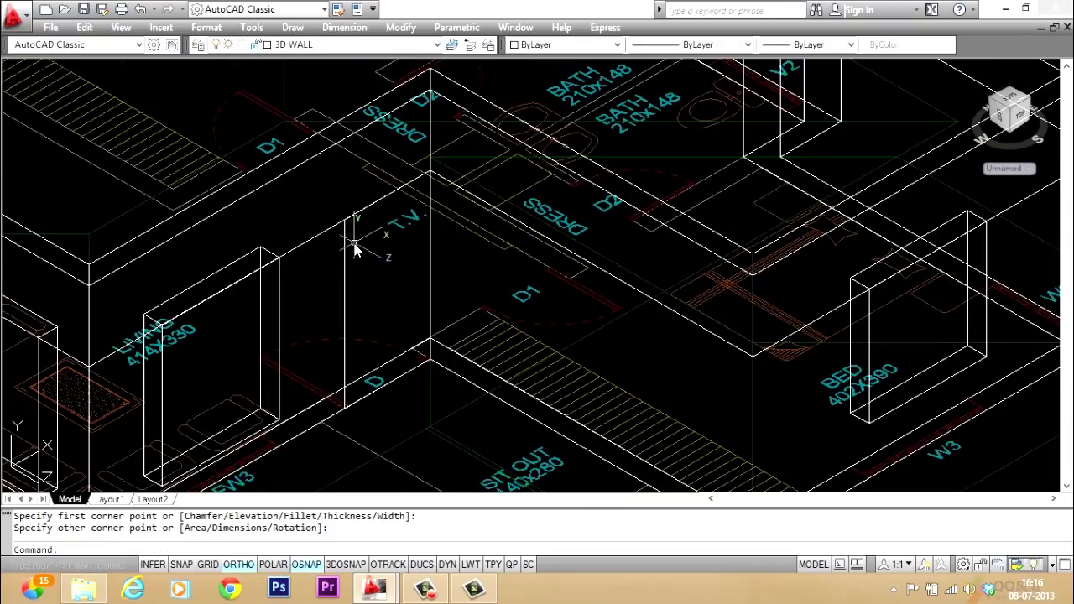
key("Escape")
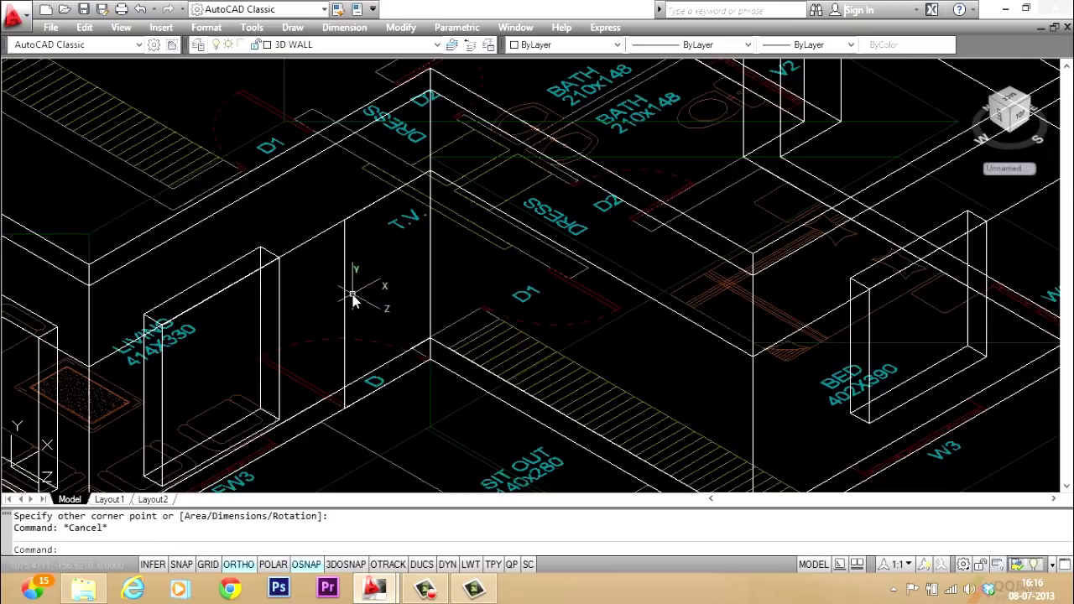
Extrude the door rectangle -24 into an opening box through the wall.
type("T")
key("Return")
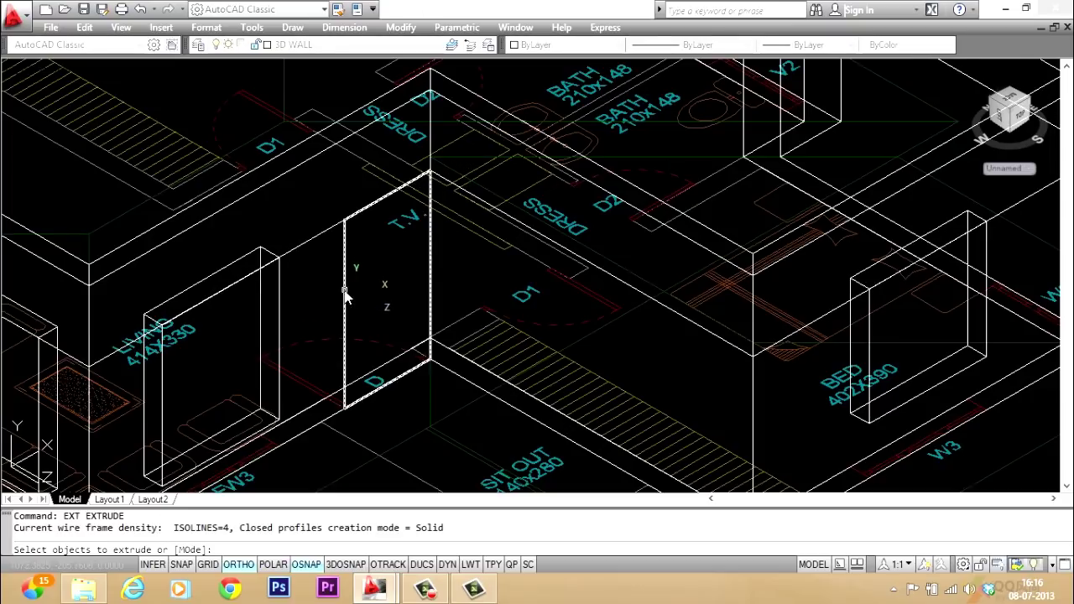
left_click(344, 293)
key("Return")
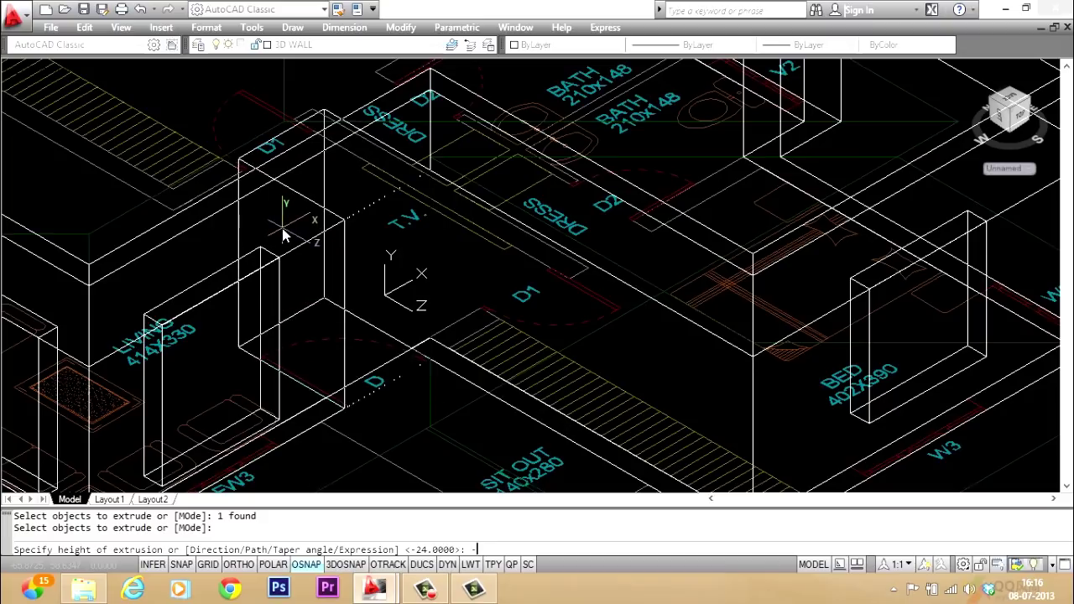
type("-24")
key("Escape")
key("Escape")
Zoom out until the entire house and all its opening boxes are visible.
scroll(556, 408, "down", 5)
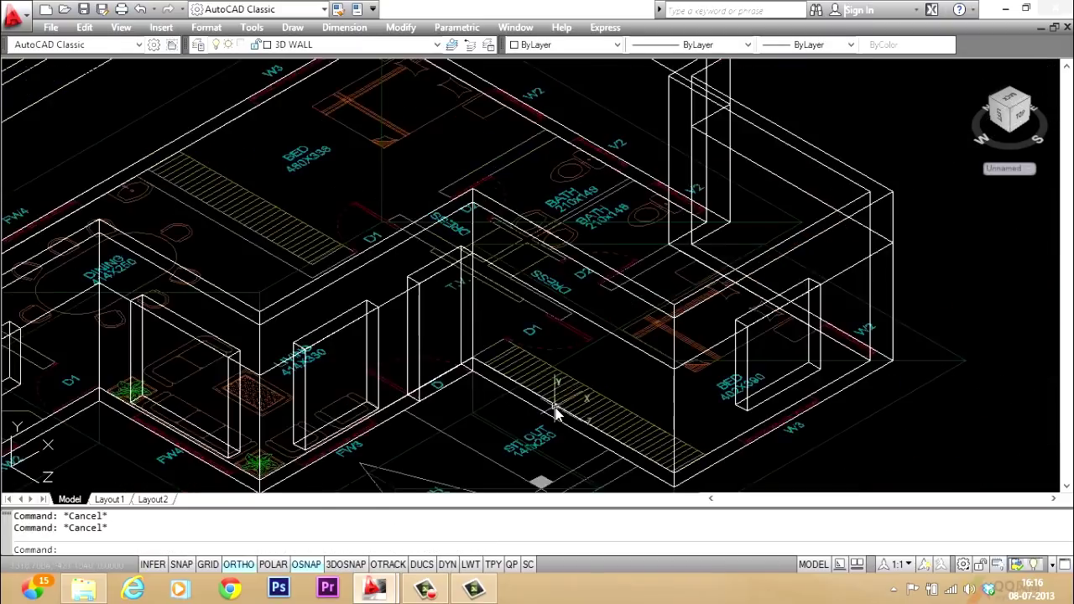
scroll(450, 408, "up", 2)
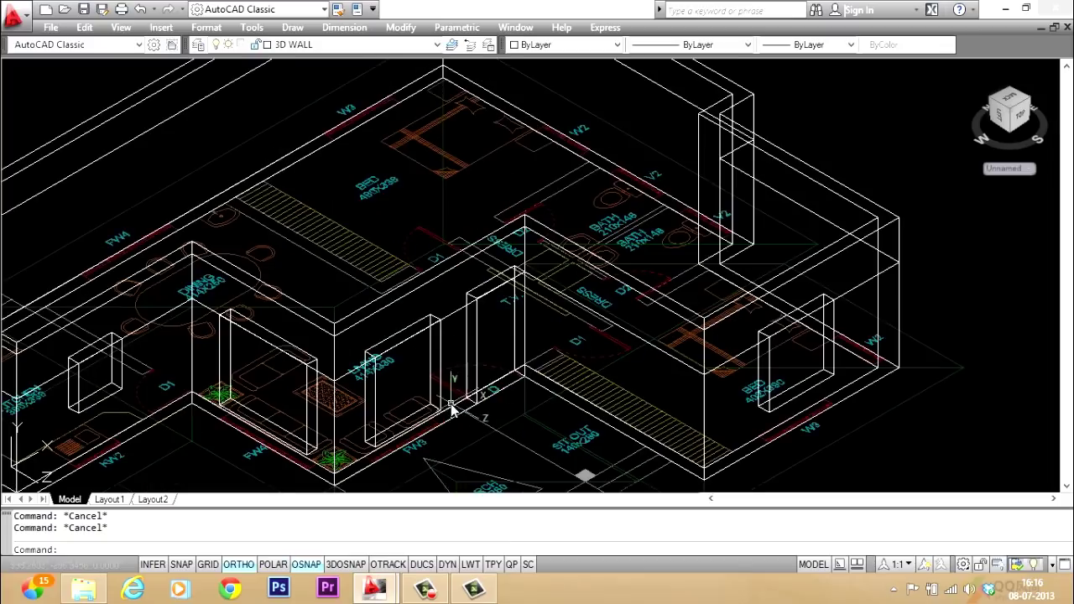
scroll(764, 290, "down", 3)
scroll(593, 321, "up", 2)
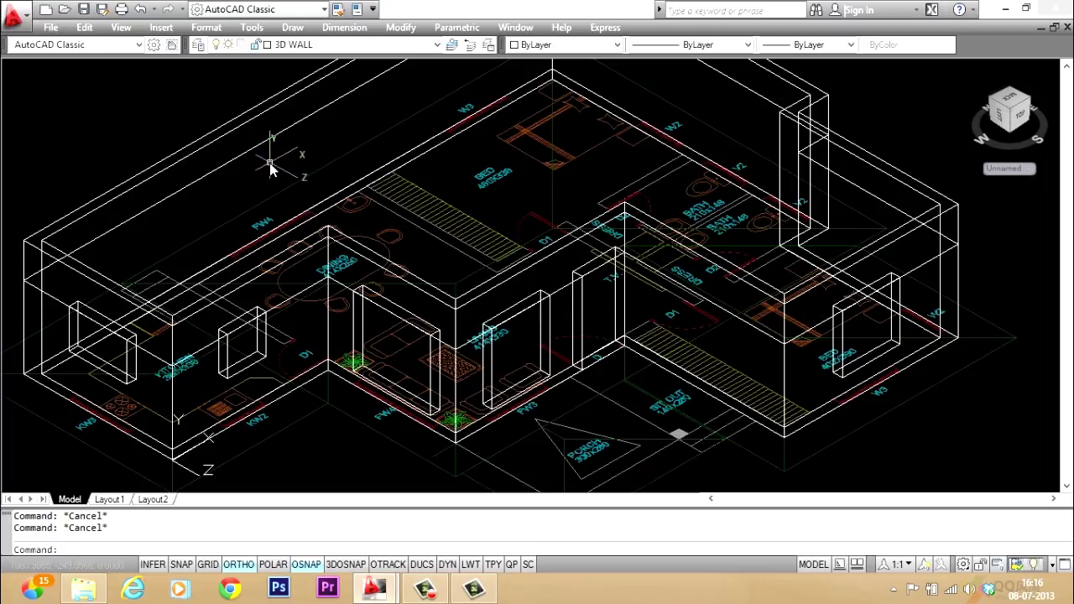
Start SUBTRACT (SU) and select the outer wall solid as the solid to cut from.
type("SU")
key("Return")
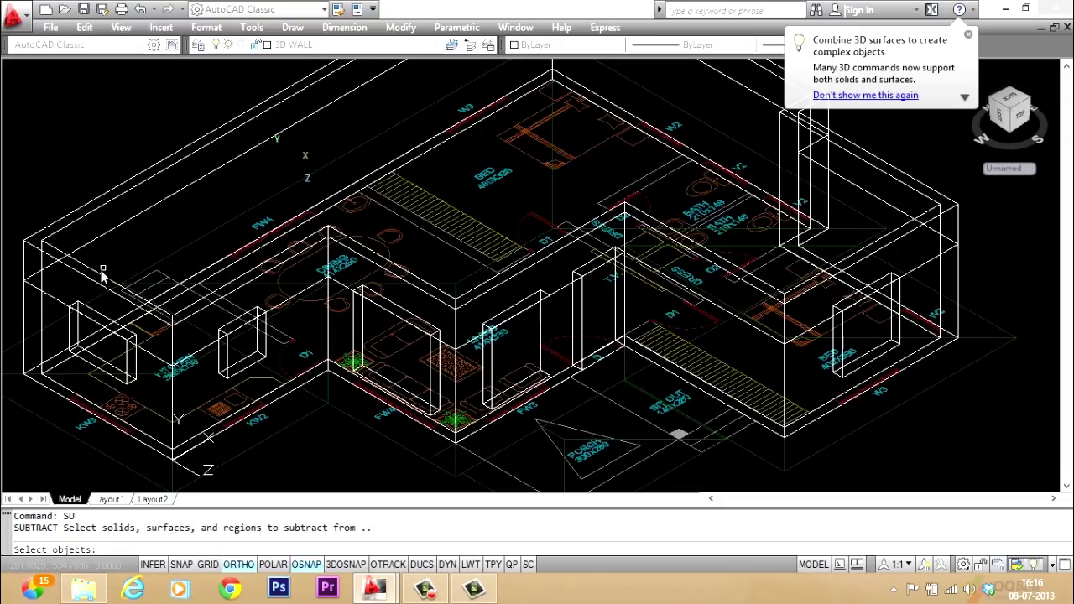
left_click(92, 277)
key("Return")
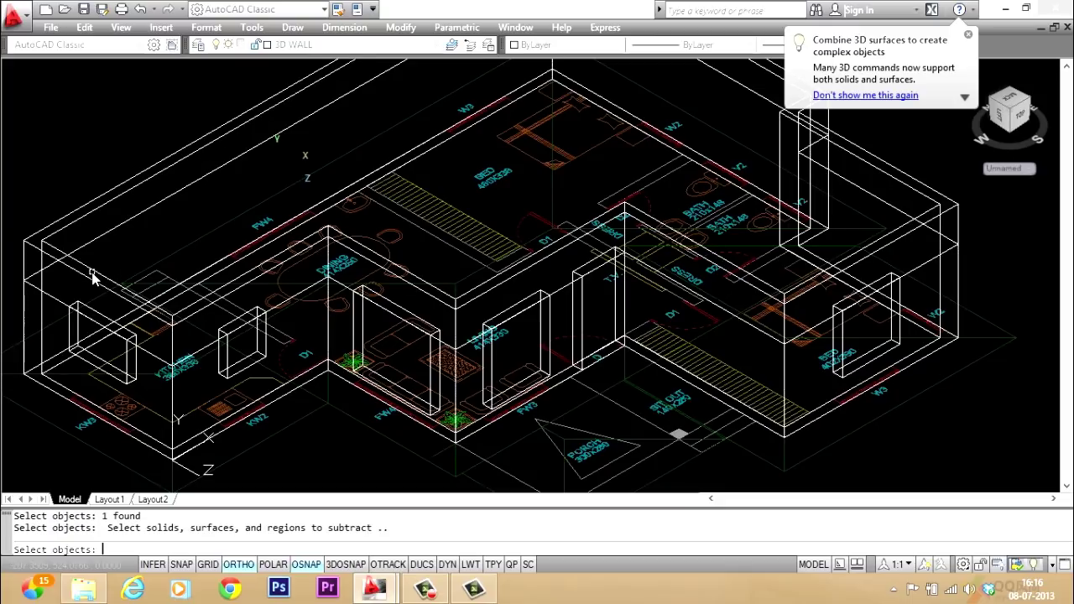
Subtract all six window and door boxes from the walls, then display the house shaded.
left_click(97, 315)
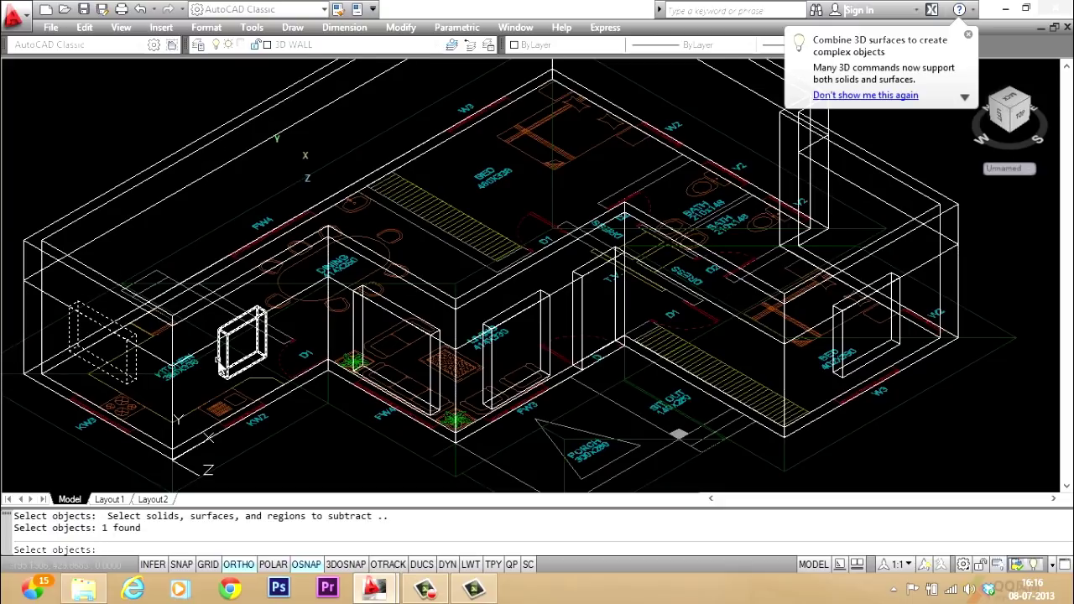
left_click(226, 363)
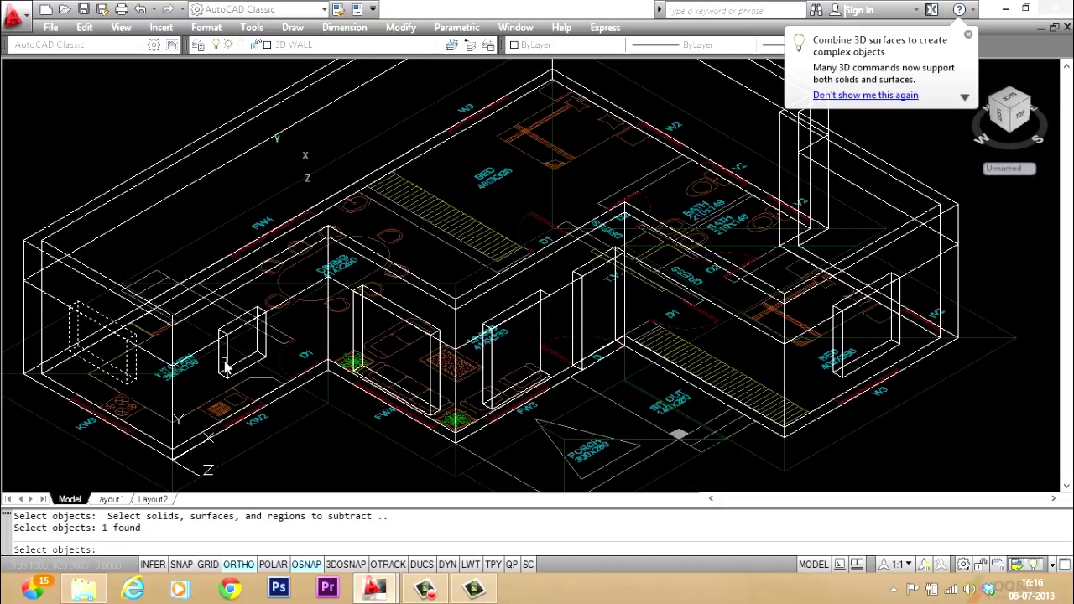
left_click(364, 327)
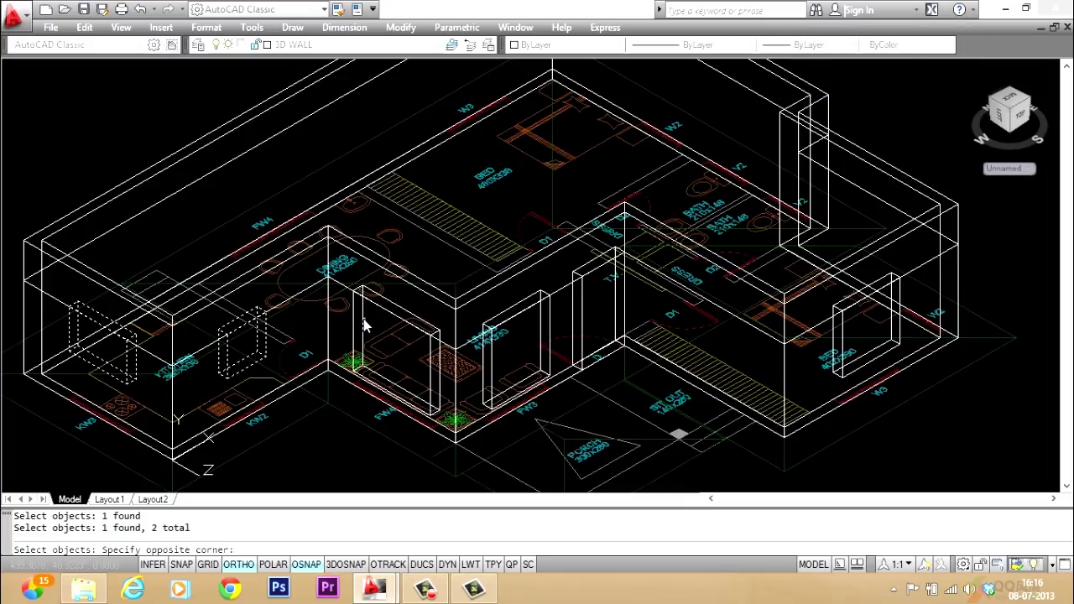
left_click(352, 329)
left_click(354, 331)
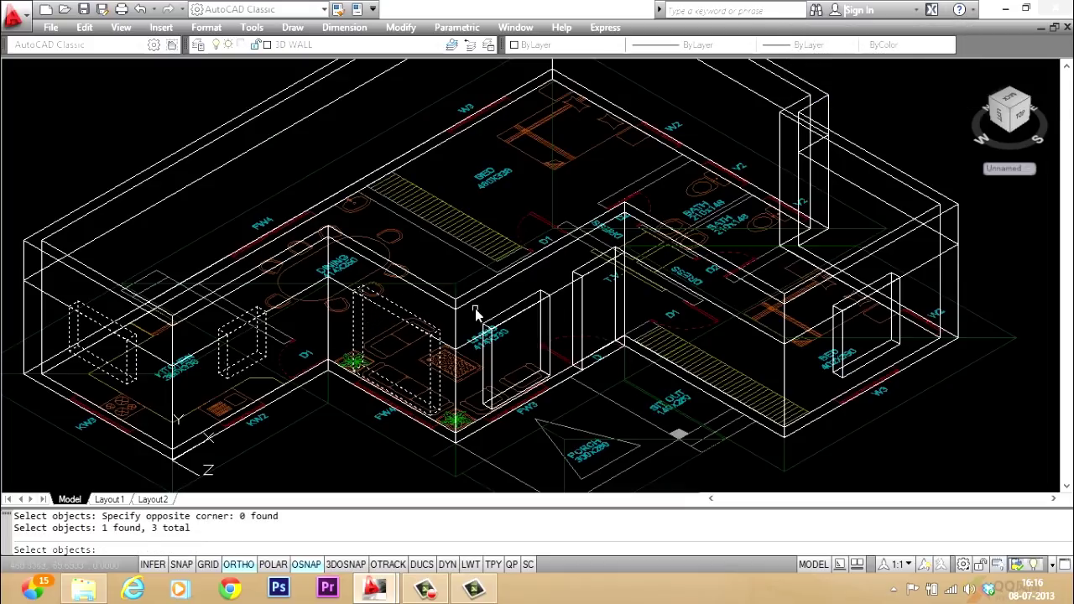
left_click(503, 312)
left_click(595, 267)
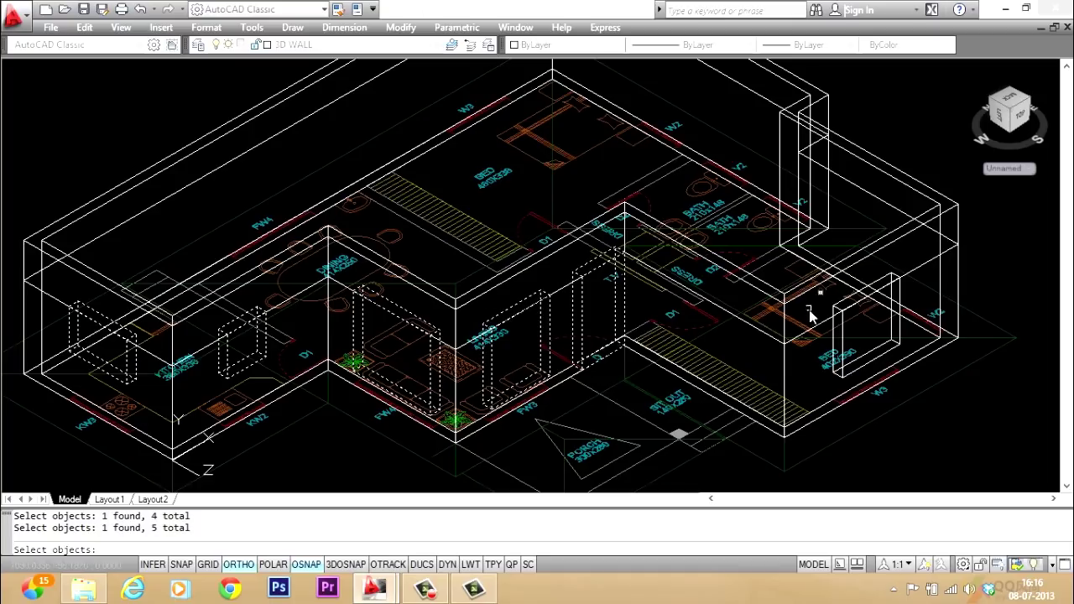
left_click(838, 300)
key("Return")
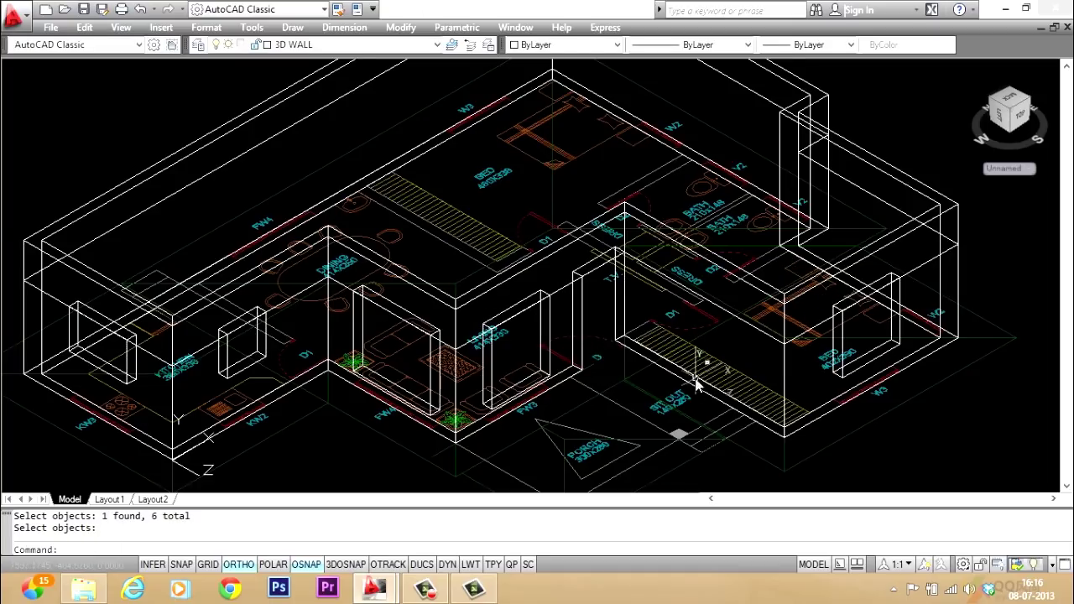
type("SHADE")
key("Return")
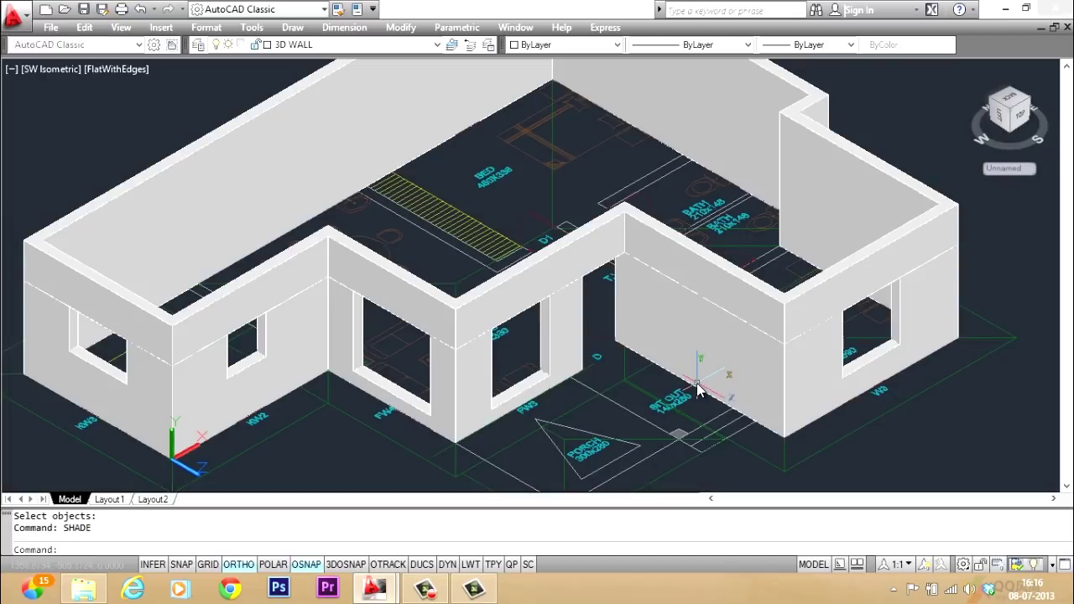